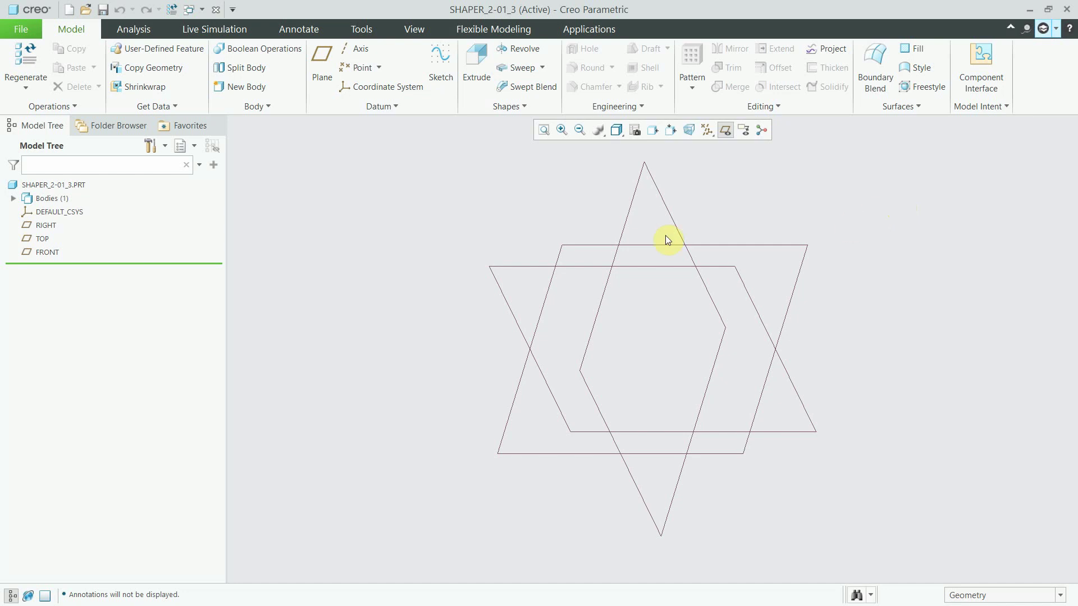
Start a revolve sketched on the FRONT plane.
{"action": "scroll", "coordinate": [538, 310], "scroll_direction": "up", "scroll_amount": 3}
{"action": "left_click", "coordinate": [509, 50]}
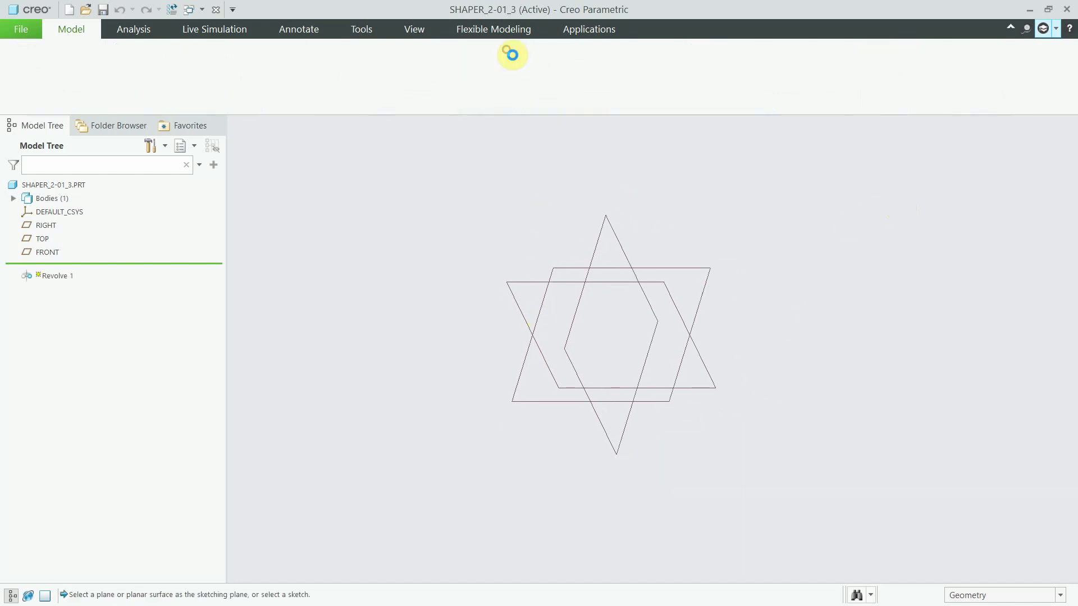
{"action": "left_click", "coordinate": [535, 279]}
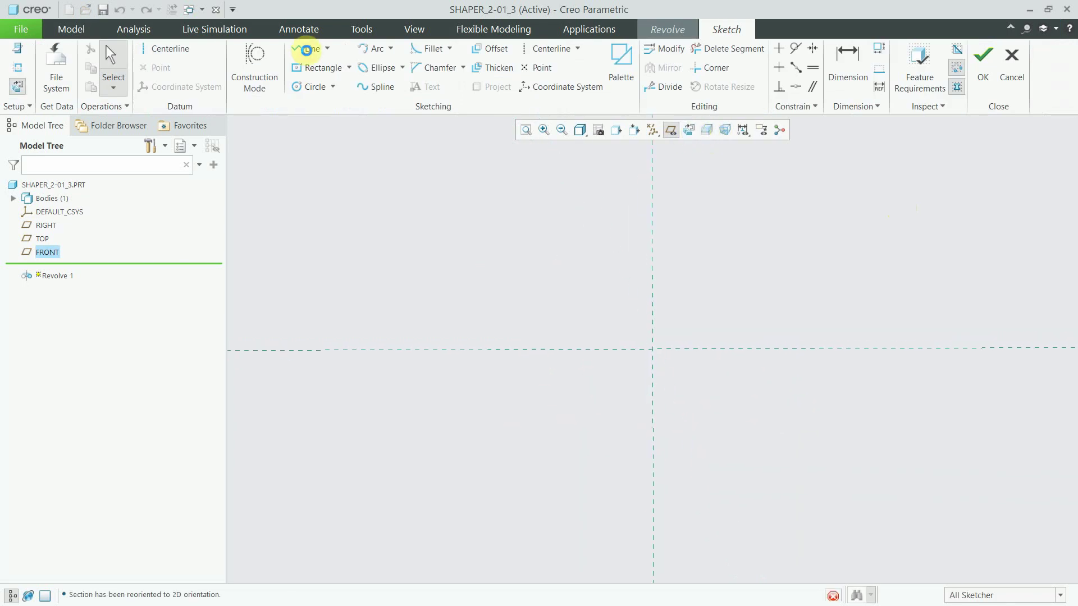
Draw a closed stepped L-profile from the vertical axis and add a vertical centerline.
{"action": "left_click", "coordinate": [308, 48]}
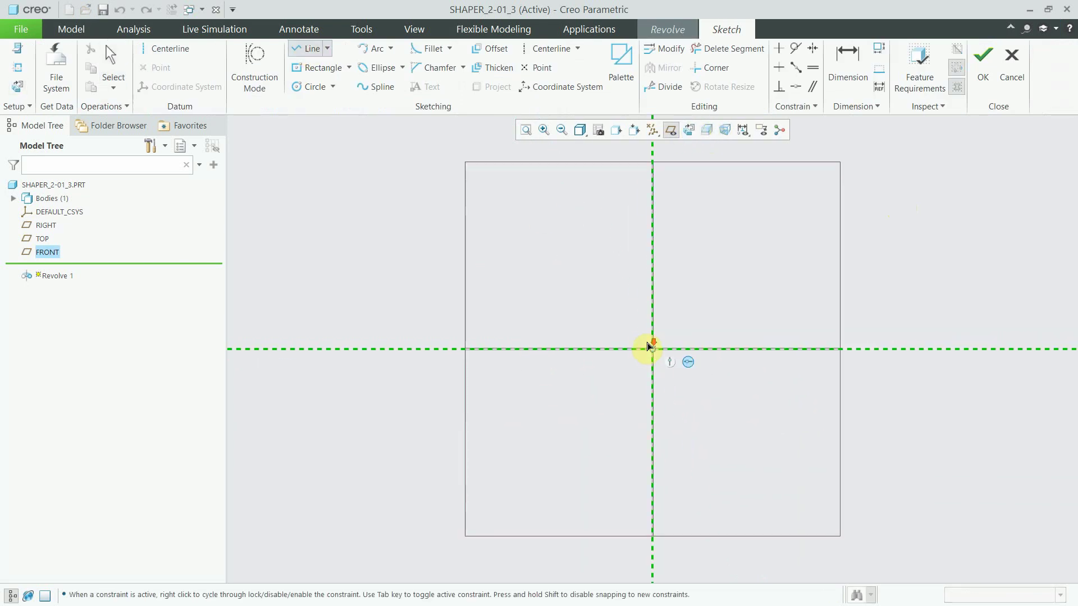
{"action": "left_click", "coordinate": [657, 224]}
{"action": "left_click", "coordinate": [724, 224]}
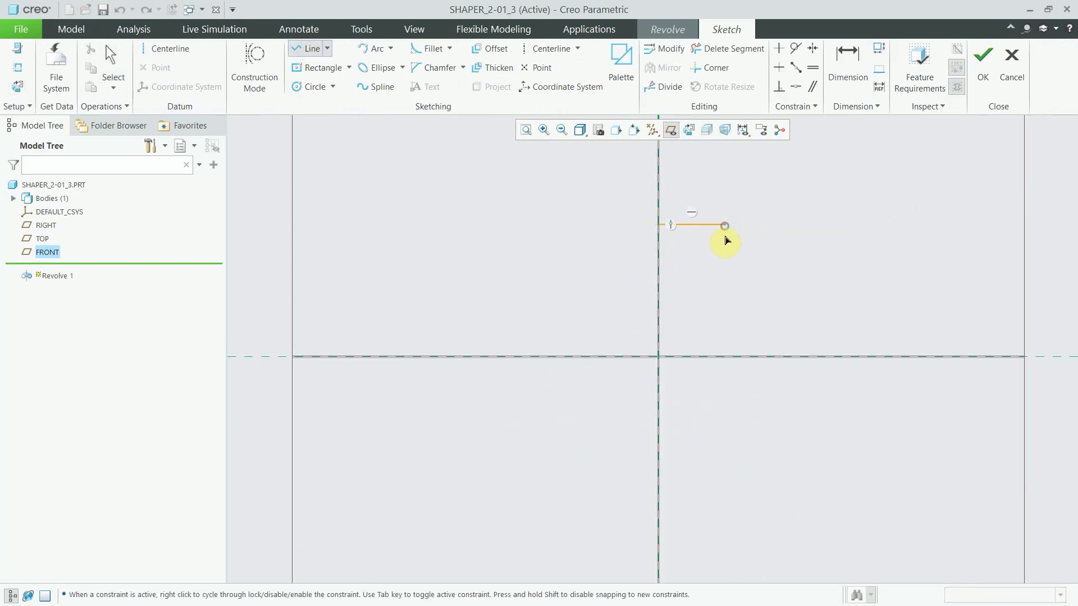
{"action": "left_click", "coordinate": [725, 301]}
{"action": "left_click", "coordinate": [791, 302]}
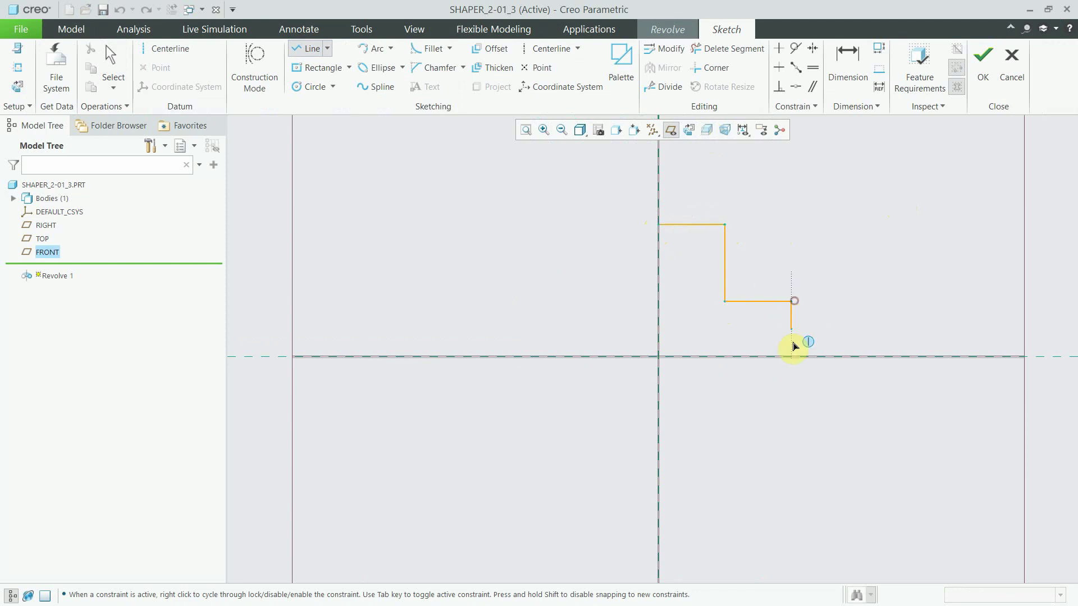
{"action": "left_click", "coordinate": [790, 356]}
{"action": "left_click", "coordinate": [658, 356]}
{"action": "left_click", "coordinate": [659, 224]}
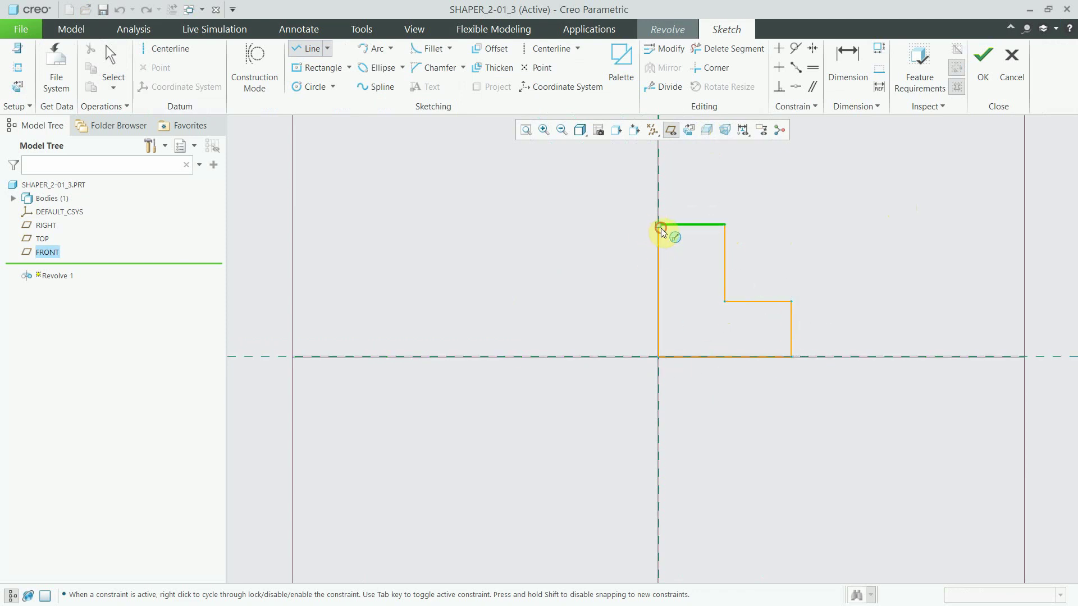
{"action": "left_click", "coordinate": [548, 48]}
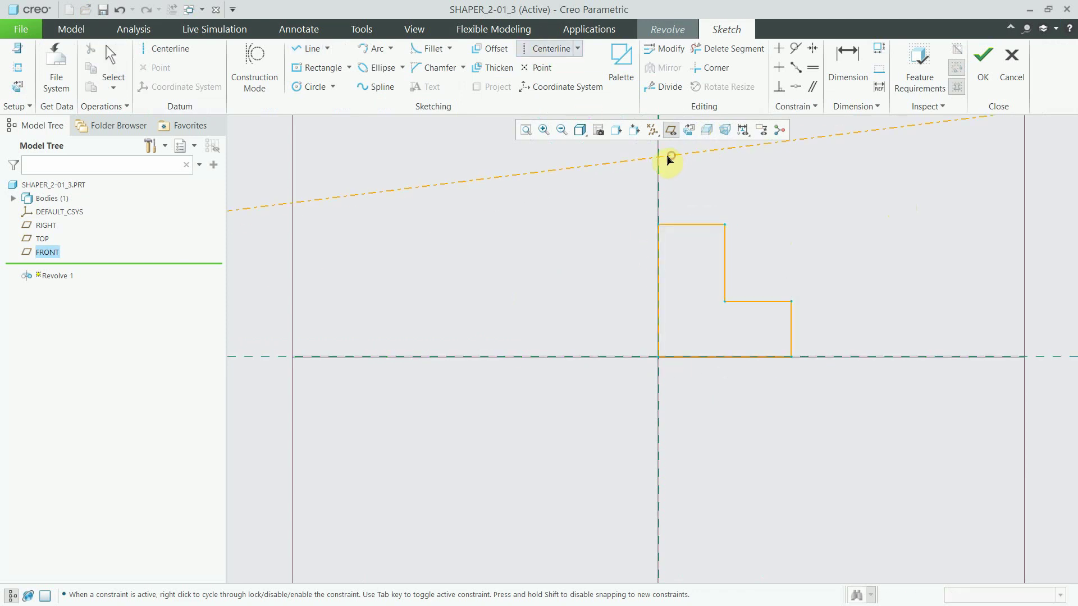
{"action": "left_click", "coordinate": [663, 160]}
Set the profile's bottom width dimension to 20.
{"action": "middle_click", "coordinate": [656, 186]}
{"action": "middle_click", "coordinate": [701, 168]}
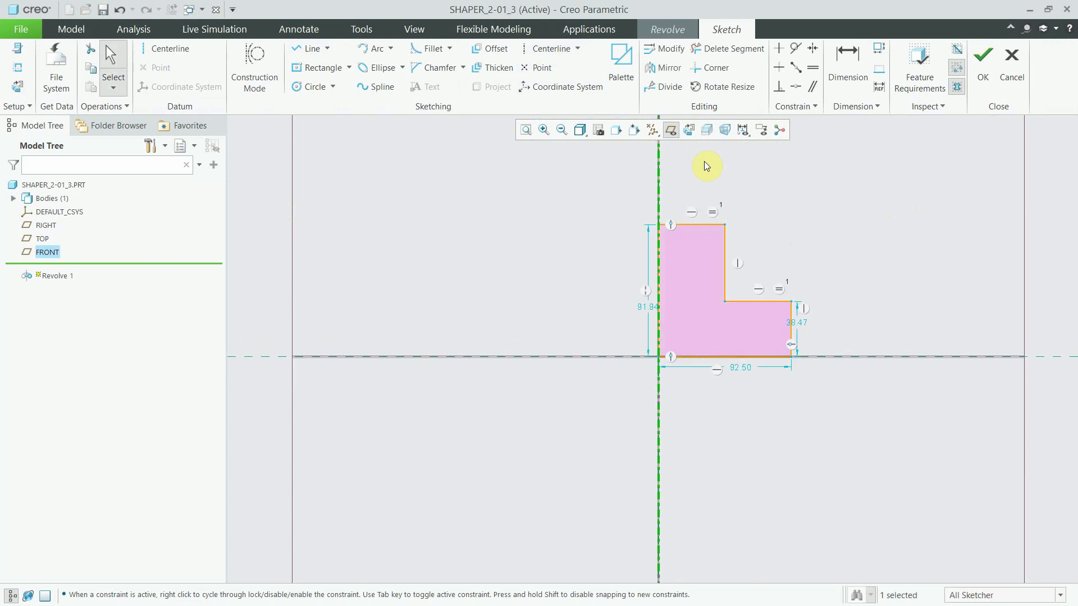
{"action": "double_click", "coordinate": [746, 369]}
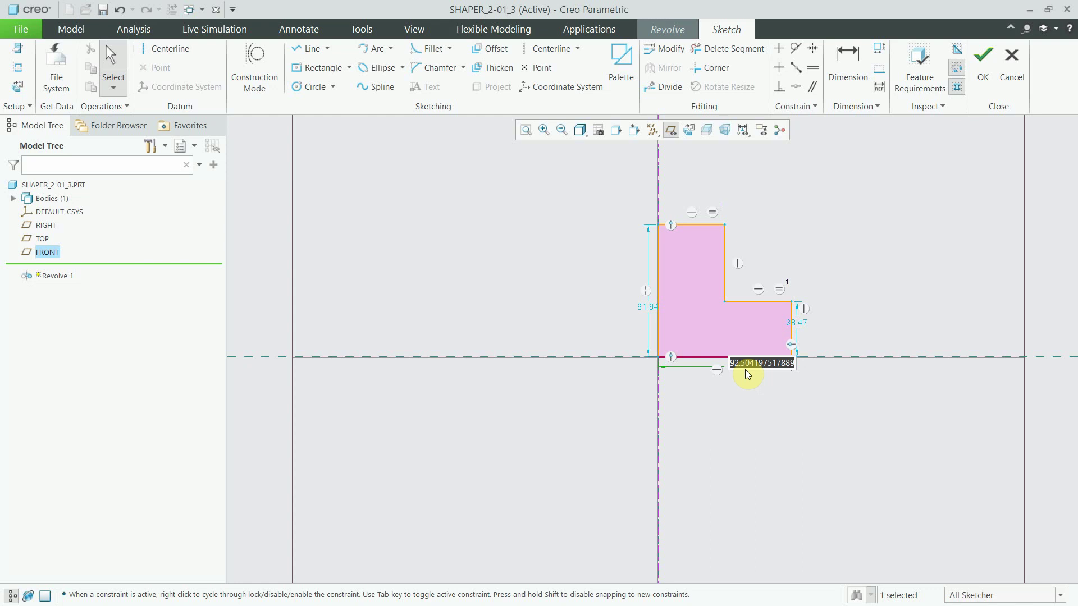
{"action": "type", "text": "20"}
{"action": "key", "text": "Return"}
Set the lower step height to 6 and the overall height to 16.
{"action": "scroll", "coordinate": [712, 351], "scroll_direction": "up", "scroll_amount": 5}
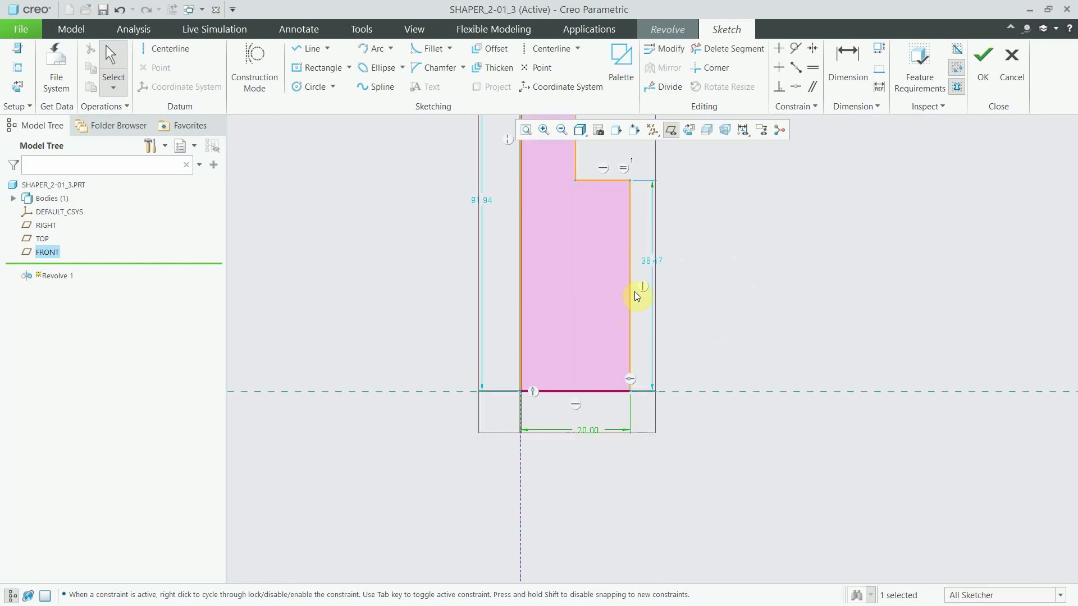
{"action": "double_click", "coordinate": [660, 264]}
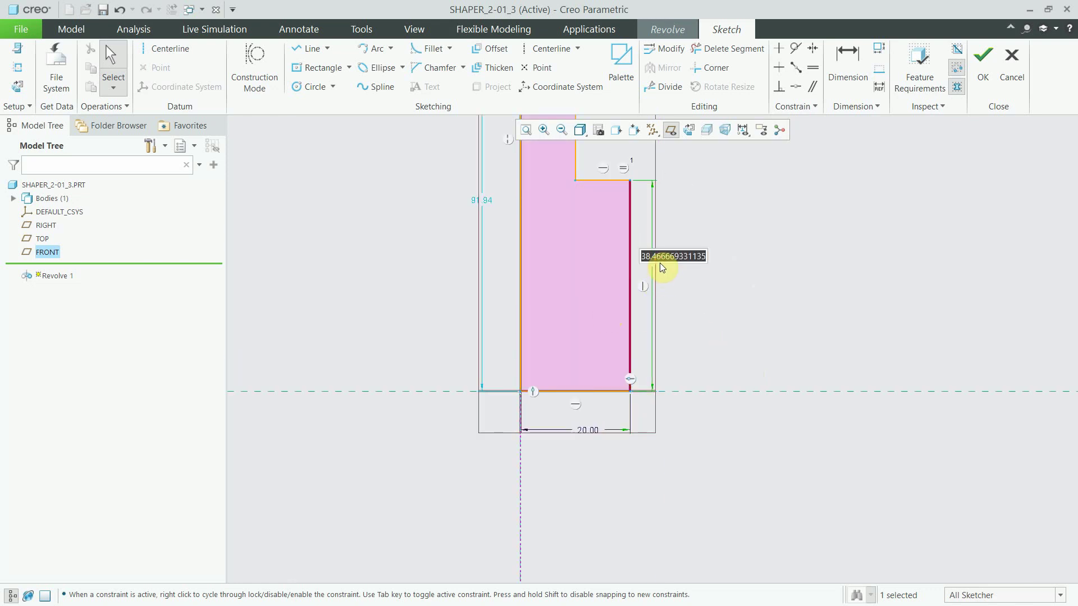
{"action": "type", "text": "6"}
{"action": "key", "text": "Return"}
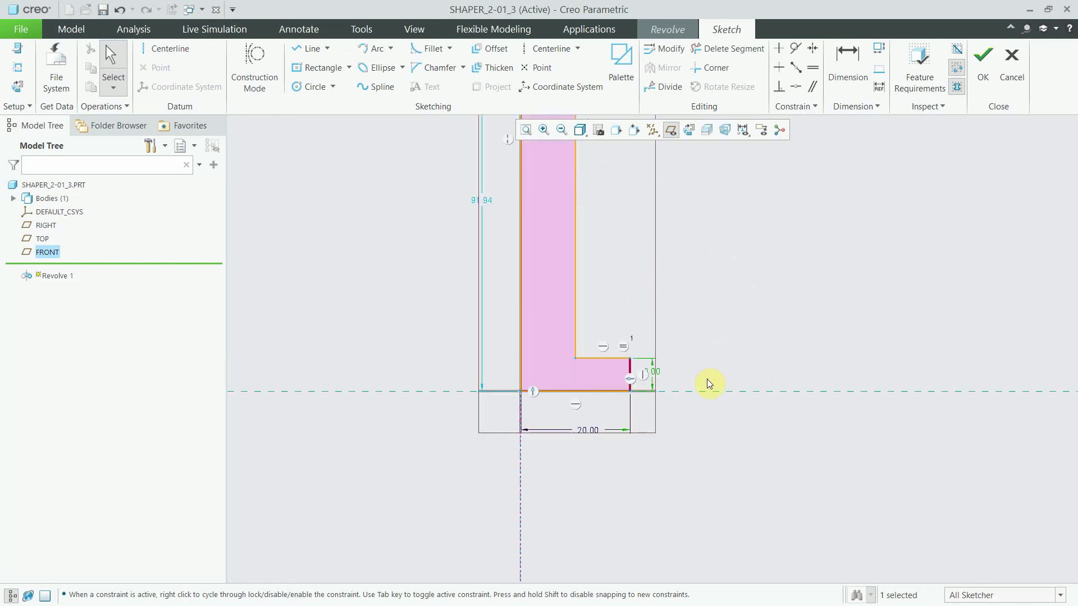
{"action": "scroll", "coordinate": [707, 382], "scroll_direction": "down", "scroll_amount": 3}
{"action": "double_click", "coordinate": [596, 292]}
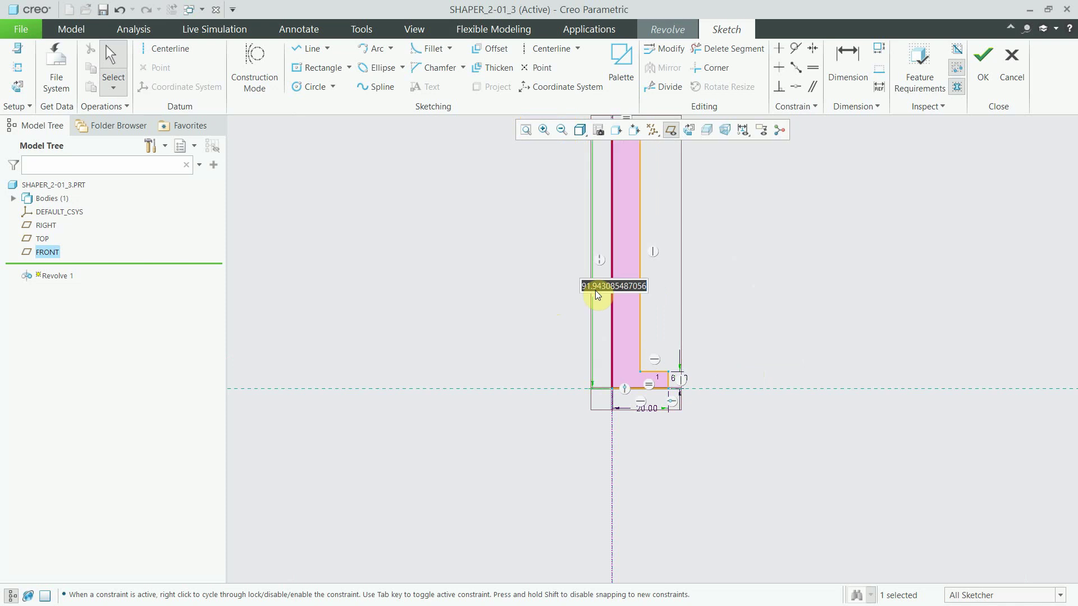
{"action": "type", "text": "16"}
{"action": "key", "text": "Return"}
{"action": "scroll", "coordinate": [561, 339], "scroll_direction": "up", "scroll_amount": 2}
{"action": "scroll", "coordinate": [562, 324], "scroll_direction": "up", "scroll_amount": 2}
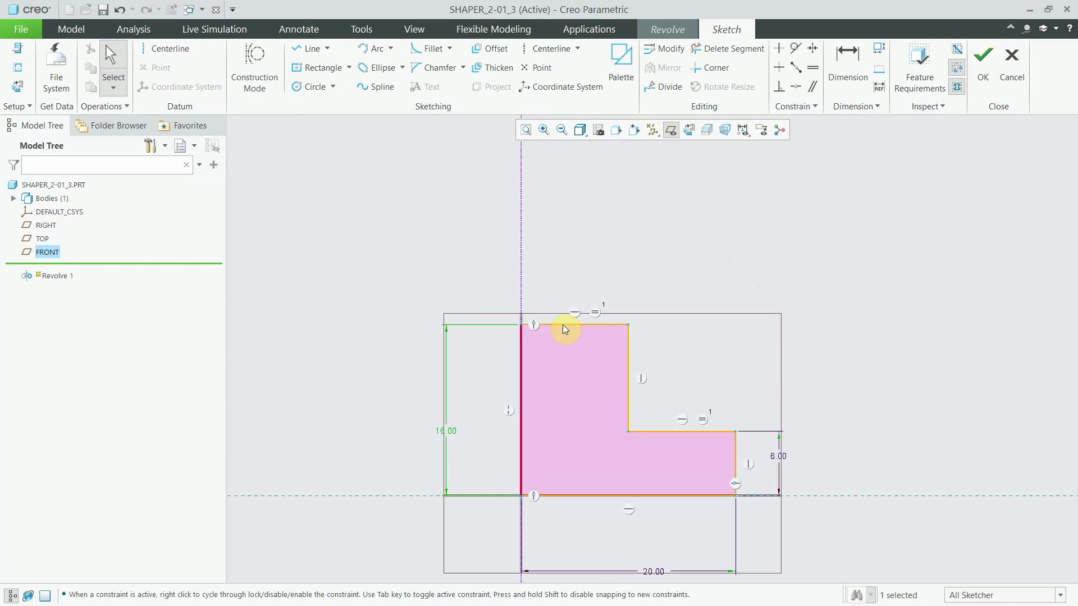
Remove the equal-length constraint and set the top width to 9.
{"action": "right_click", "coordinate": [596, 310]}
{"action": "left_click", "coordinate": [636, 402]}
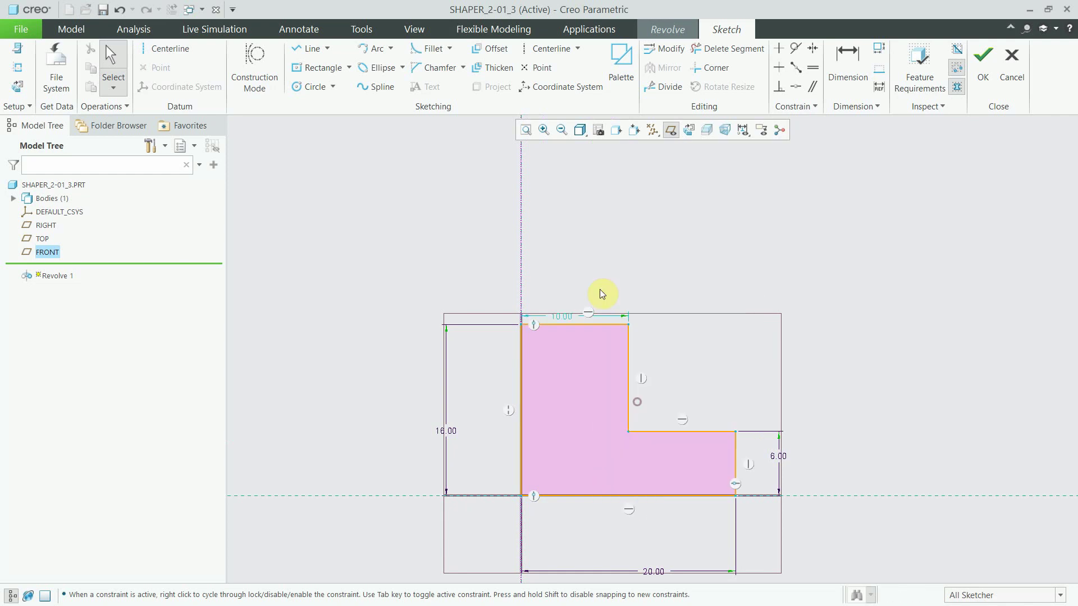
{"action": "double_click", "coordinate": [558, 318]}
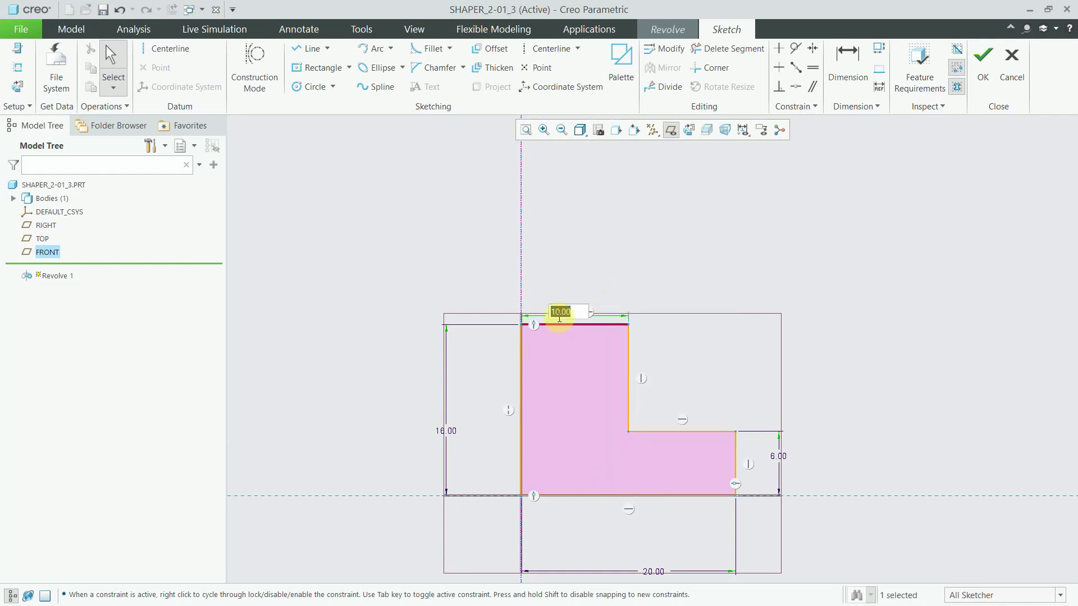
{"action": "type", "text": "9"}
{"action": "key", "text": "Return"}
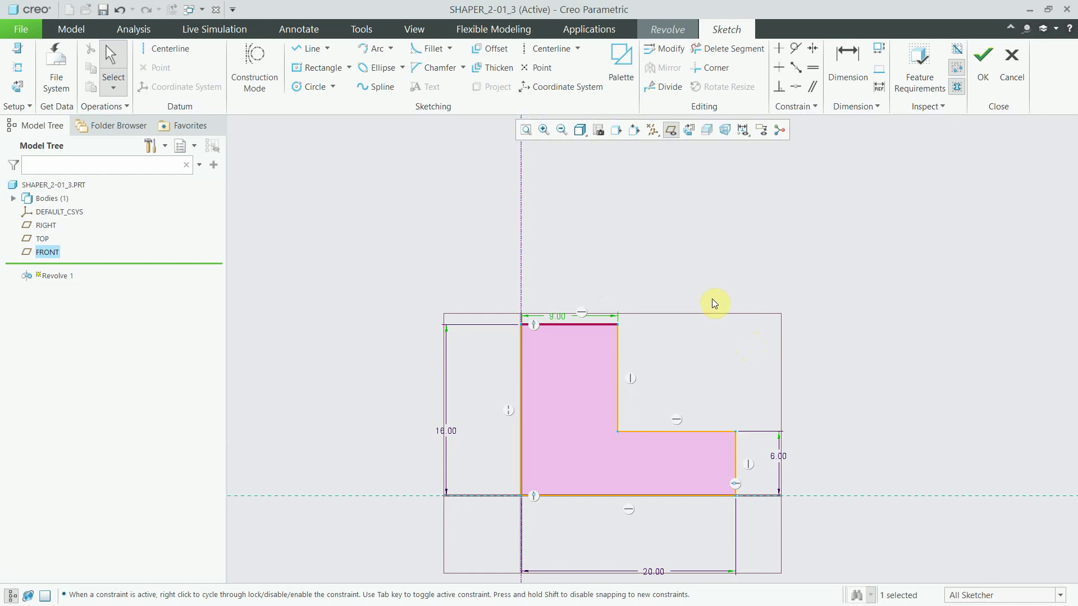
Set the bottom width to 12, correcting an initial 10.
{"action": "double_click", "coordinate": [654, 571]}
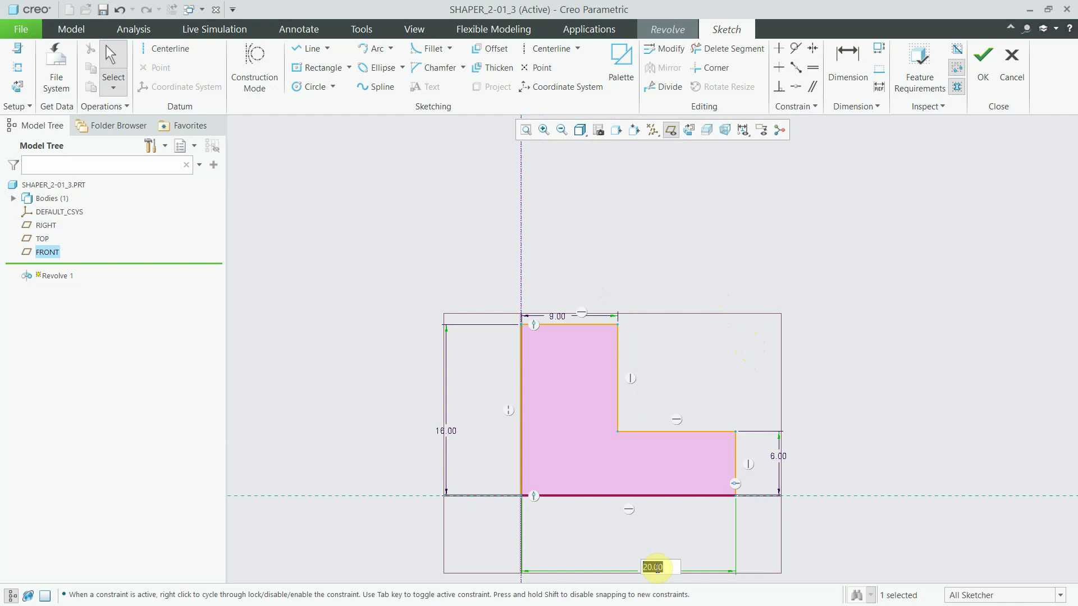
{"action": "type", "text": "10"}
{"action": "key", "text": "Return"}
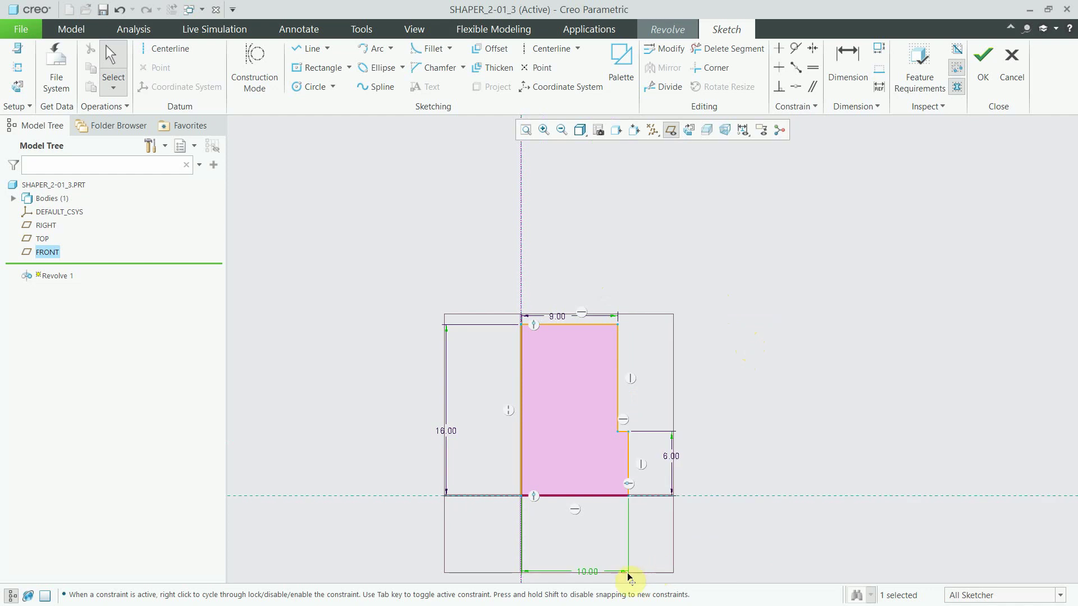
{"action": "double_click", "coordinate": [594, 570]}
{"action": "type", "text": "12"}
{"action": "key", "text": "Return"}
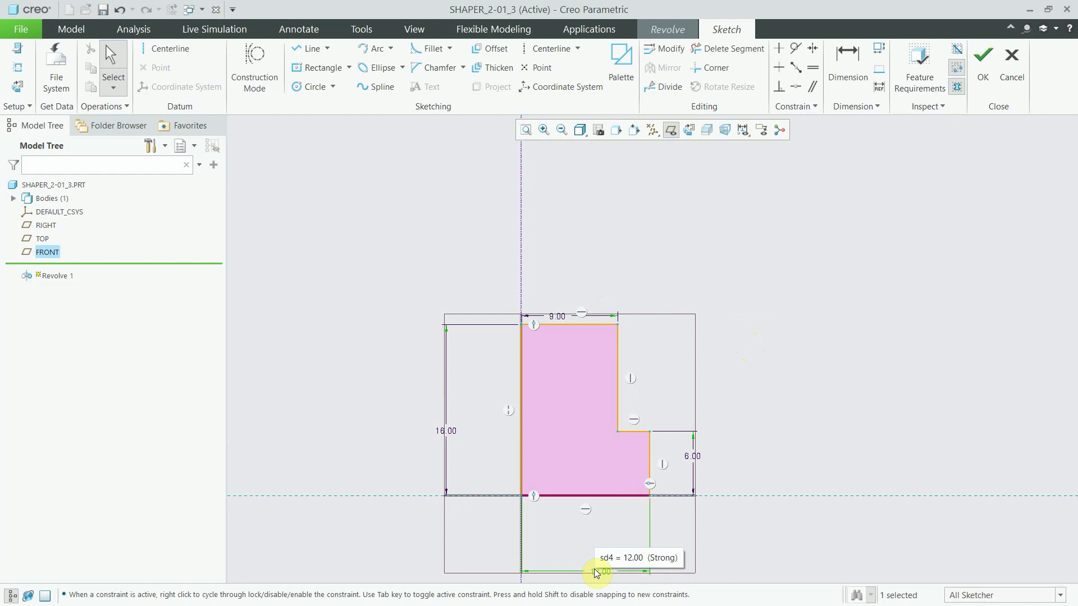
Finish the sketch and Revolve 1 in standard orientation, then select the cylinder's top face.
{"action": "left_click", "coordinate": [982, 66]}
{"action": "key", "text": "ctrl+d"}
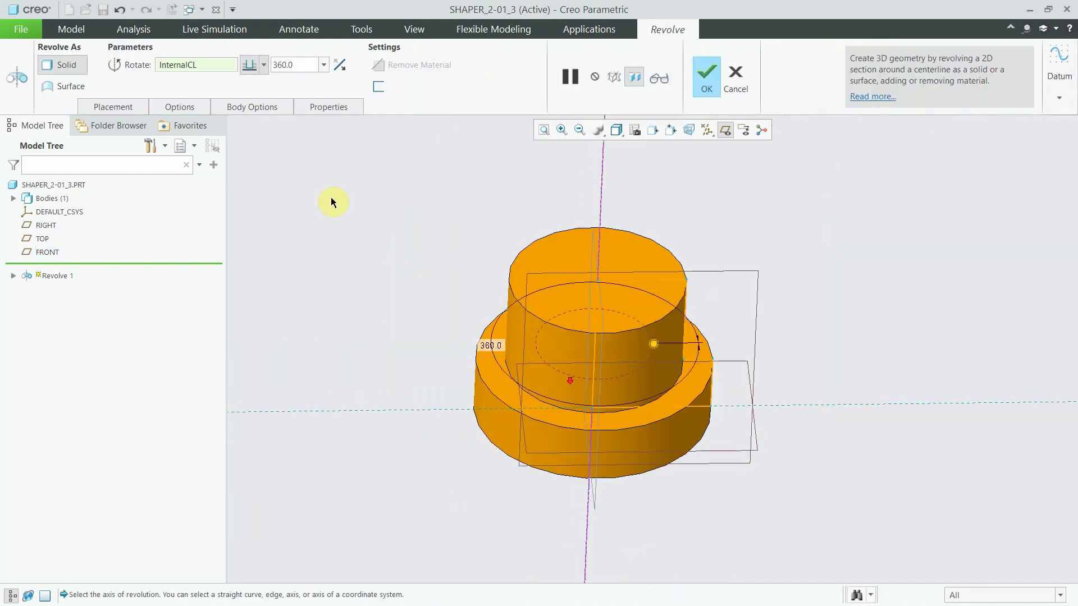
{"action": "left_click", "coordinate": [718, 70]}
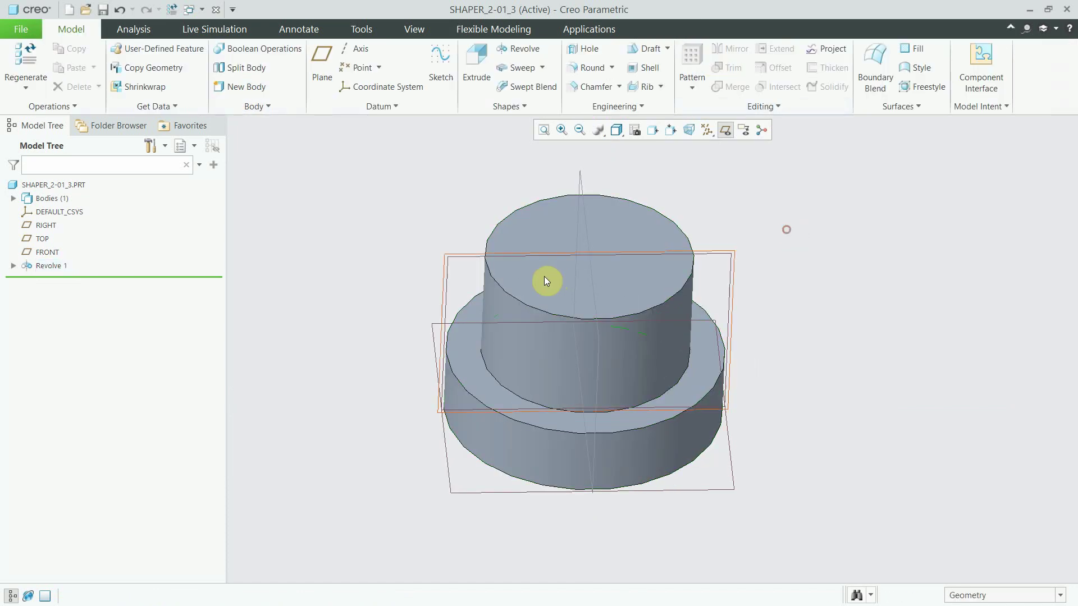
{"action": "left_click", "coordinate": [541, 231]}
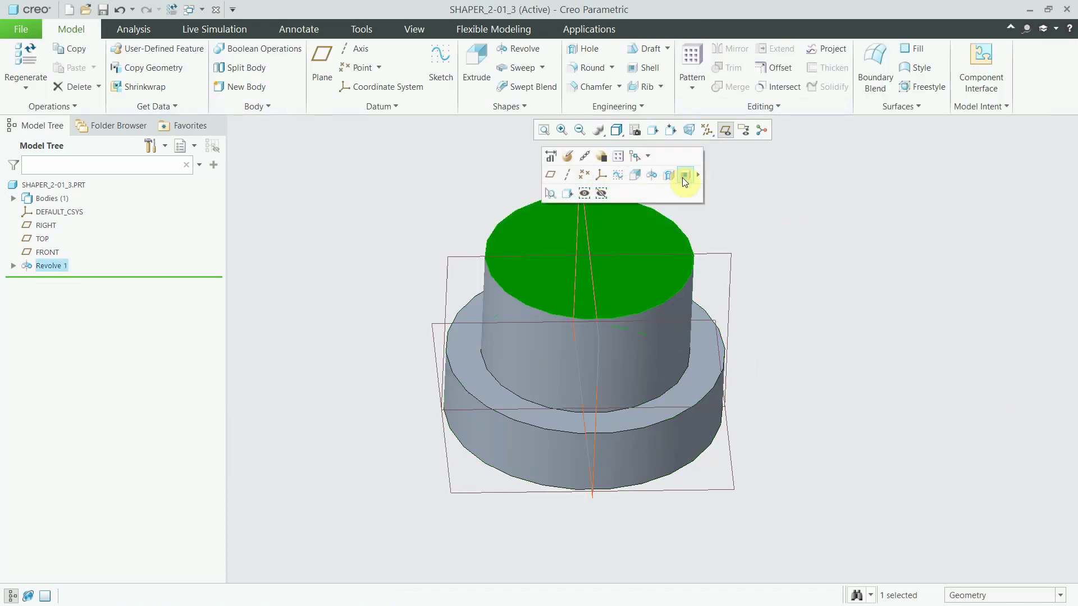
Place a hole on the top face centred at 0 offsets from FRONT and RIGHT.
{"action": "left_click", "coordinate": [663, 176]}
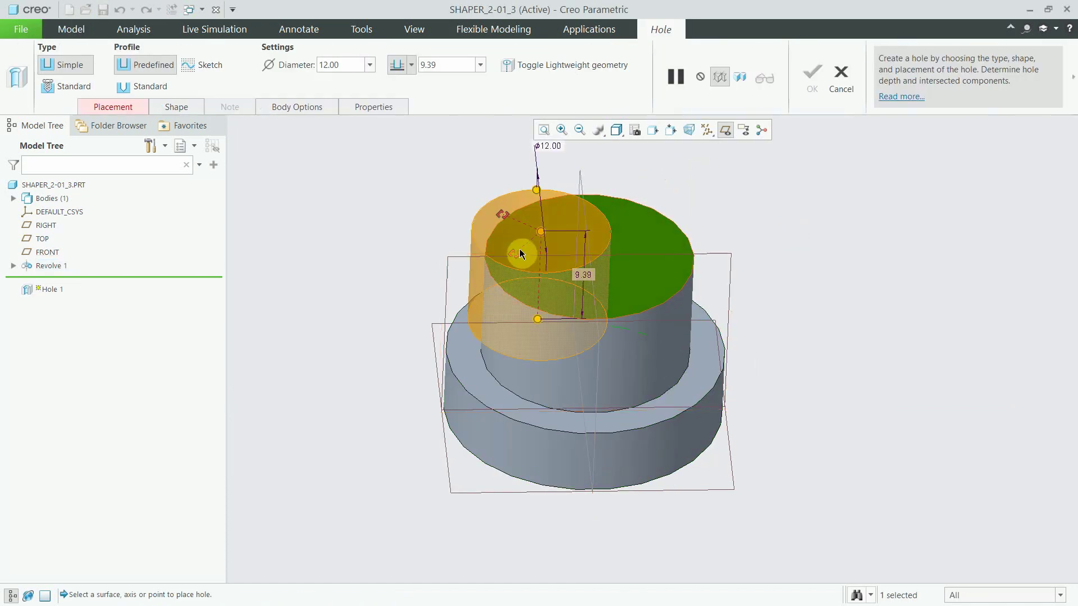
{"action": "left_click_drag", "start_coordinate": [520, 254], "coordinate": [580, 184]}
{"action": "left_click", "coordinate": [112, 106]}
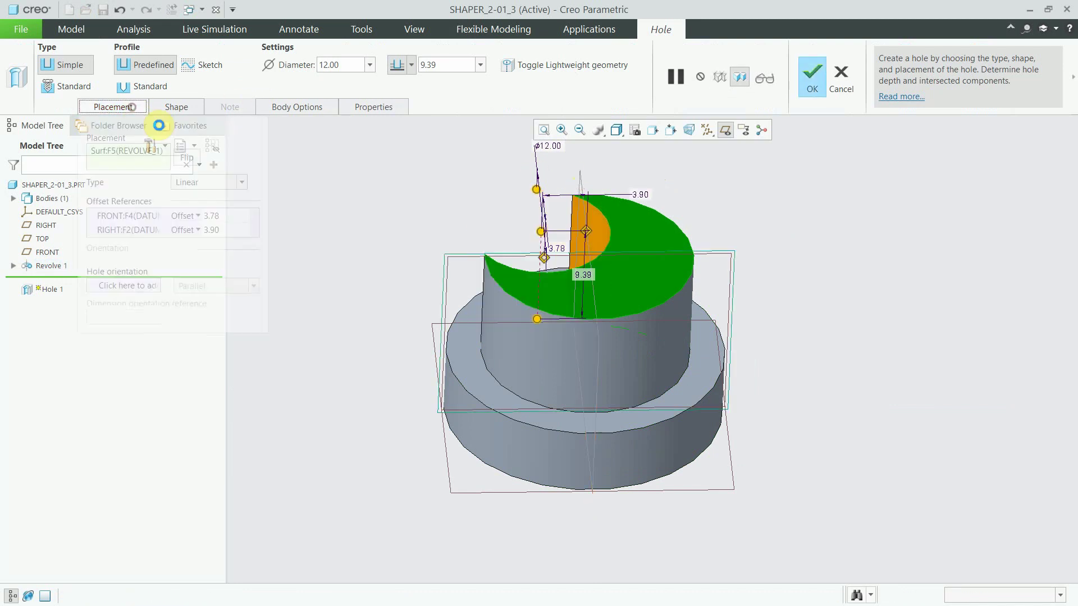
{"action": "left_click", "coordinate": [229, 216]}
{"action": "type", "text": "0"}
{"action": "left_click", "coordinate": [231, 230]}
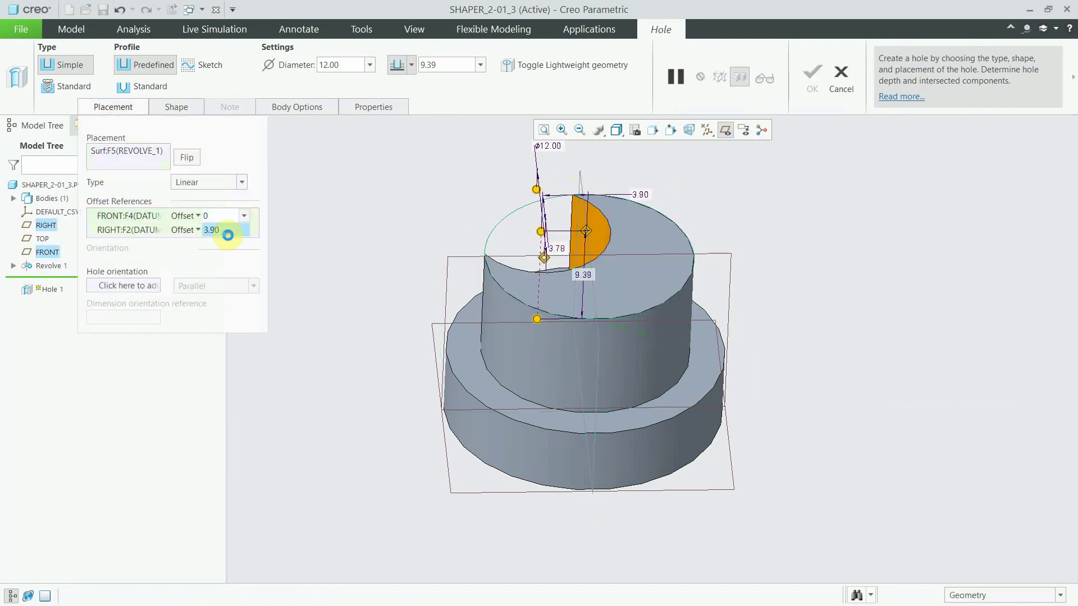
{"action": "type", "text": "0"}
{"action": "key", "text": "Return"}
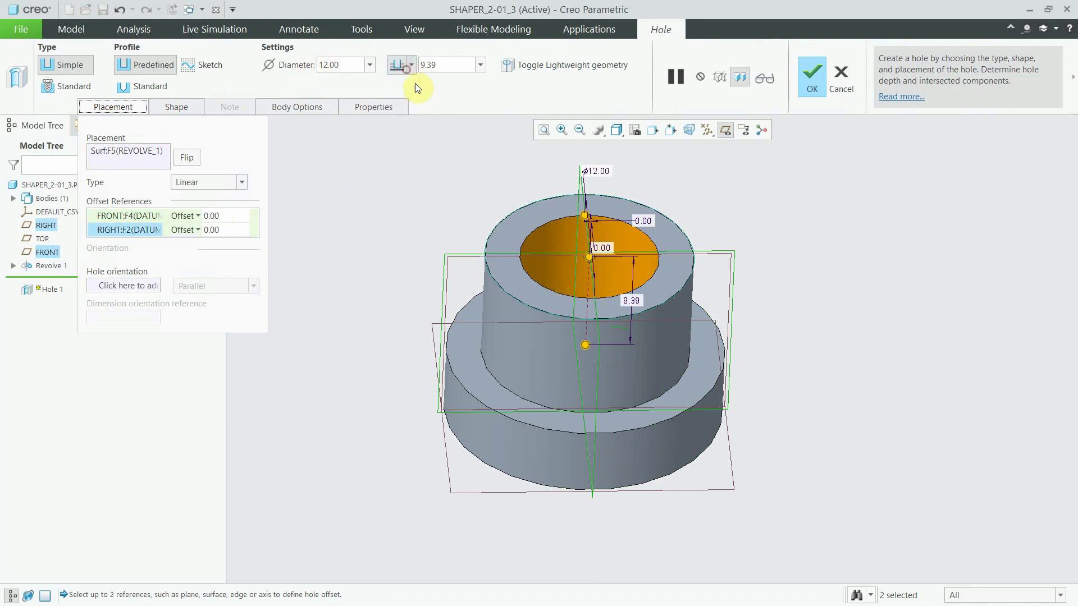
Make the hole go To Selected on the bottom face and finish it.
{"action": "left_click", "coordinate": [410, 67]}
{"action": "left_click", "coordinate": [396, 188]}
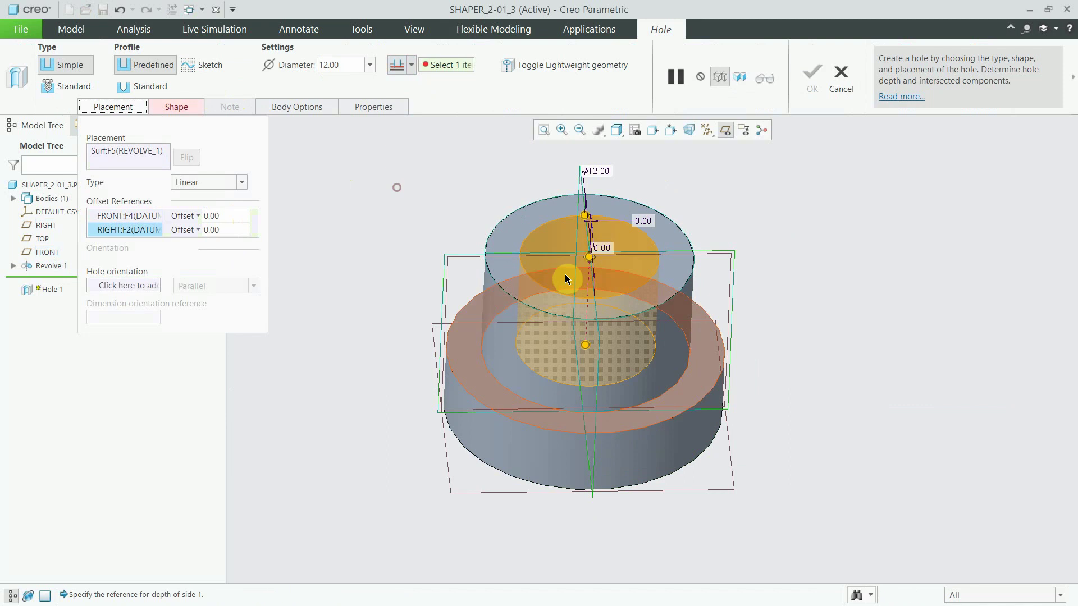
{"action": "mouse_move", "coordinate": [568, 276]}
{"action": "middle_mouse_down"}
{"action": "mouse_move", "coordinate": [568, 163]}
{"action": "mouse_move", "coordinate": [505, 274]}
{"action": "middle_mouse_up"}
{"action": "left_click", "coordinate": [560, 312]}
{"action": "middle_click_drag", "start_coordinate": [561, 313], "coordinate": [534, 461]}
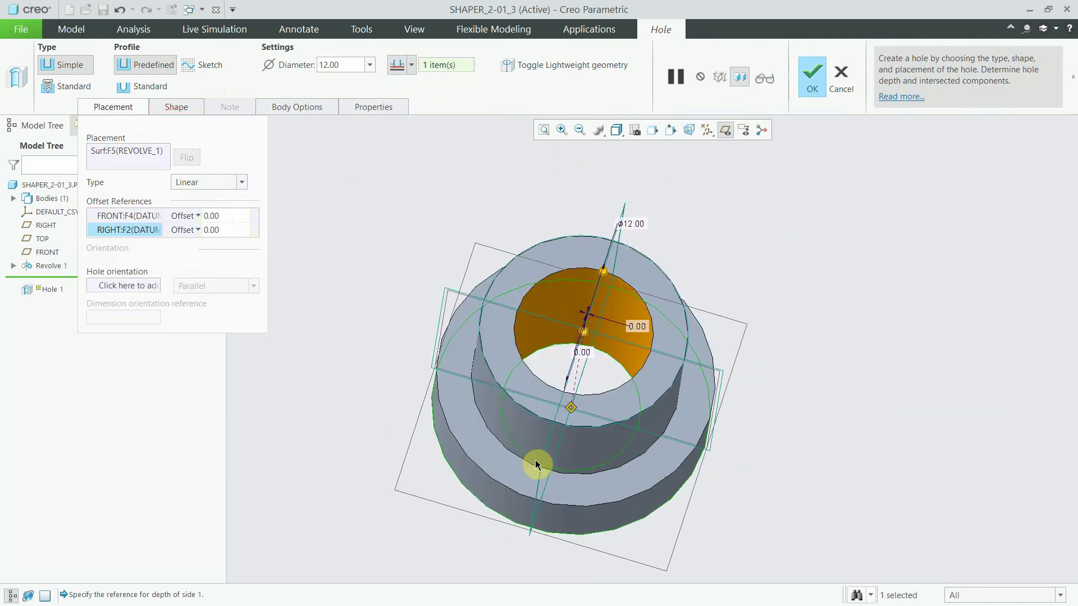
{"action": "left_click", "coordinate": [808, 77]}
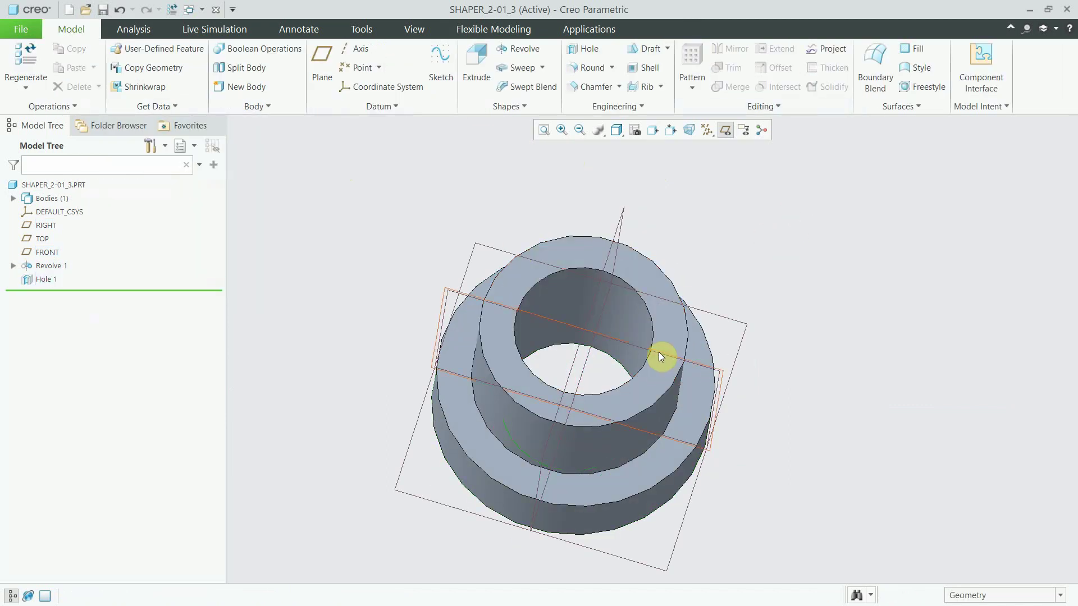
Select the FRONT plane and create datum plane DTM1 offset 20.00 from it.
{"action": "mouse_move", "coordinate": [567, 403]}
{"action": "middle_mouse_down"}
{"action": "mouse_move", "coordinate": [577, 346]}
{"action": "mouse_move", "coordinate": [601, 351]}
{"action": "mouse_move", "coordinate": [577, 314]}
{"action": "middle_mouse_up"}
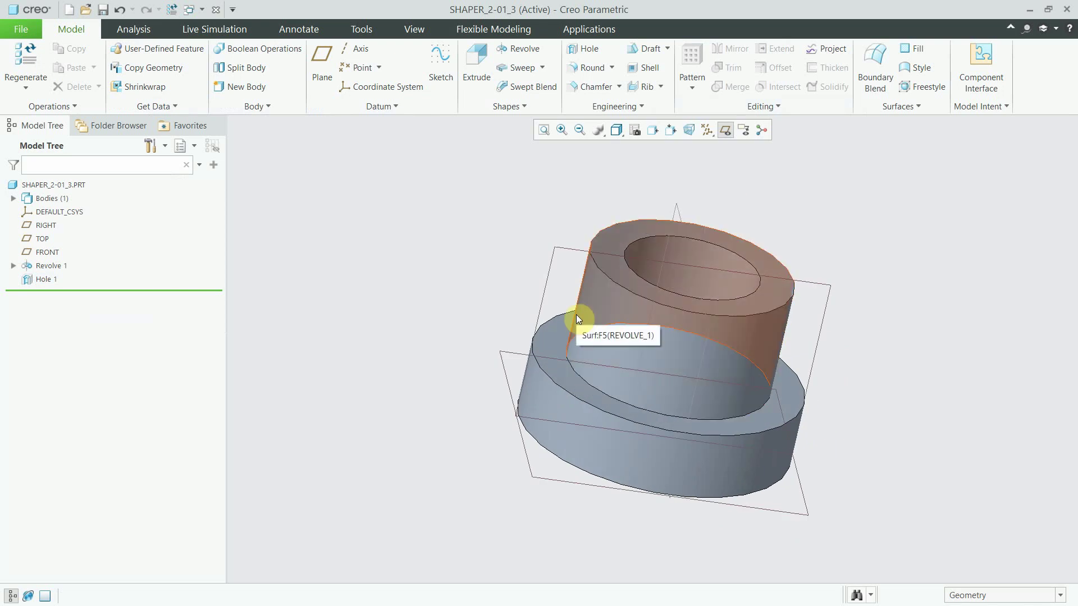
{"action": "left_click", "coordinate": [581, 307]}
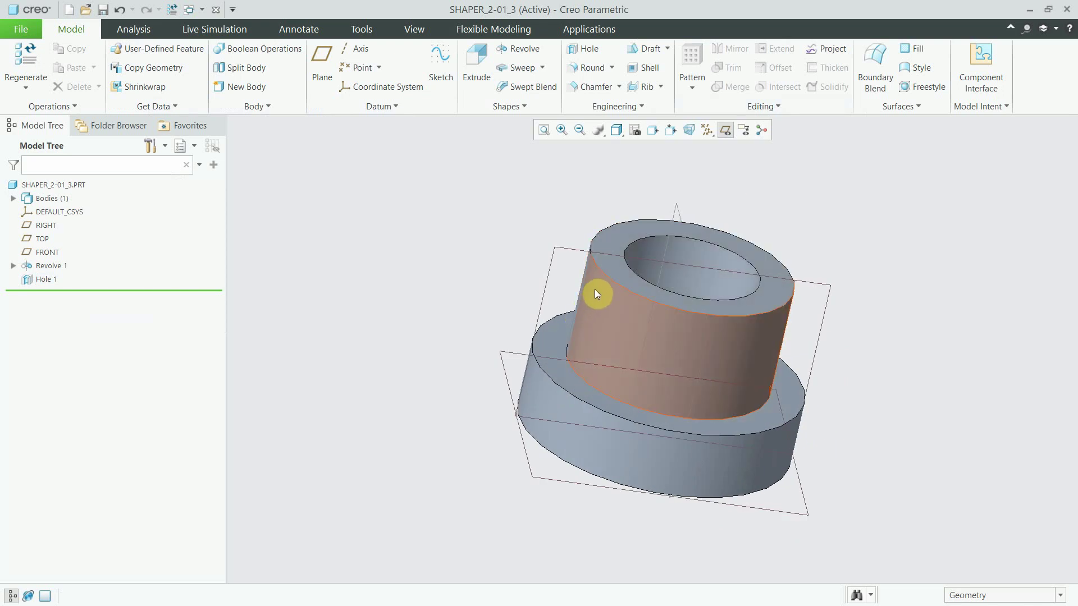
{"action": "left_click", "coordinate": [481, 305]}
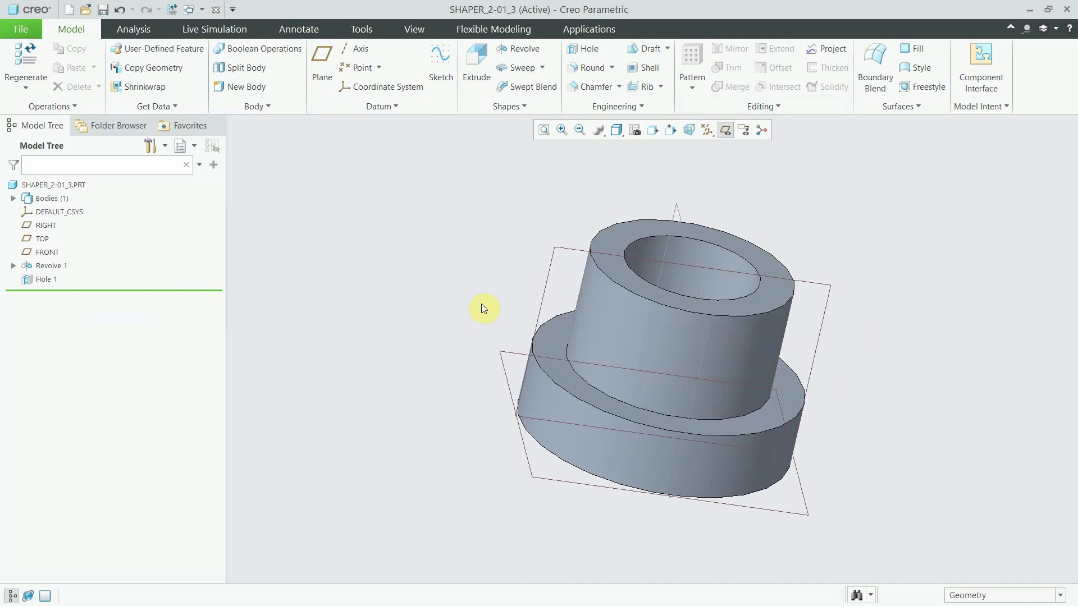
{"action": "left_click", "coordinate": [552, 269]}
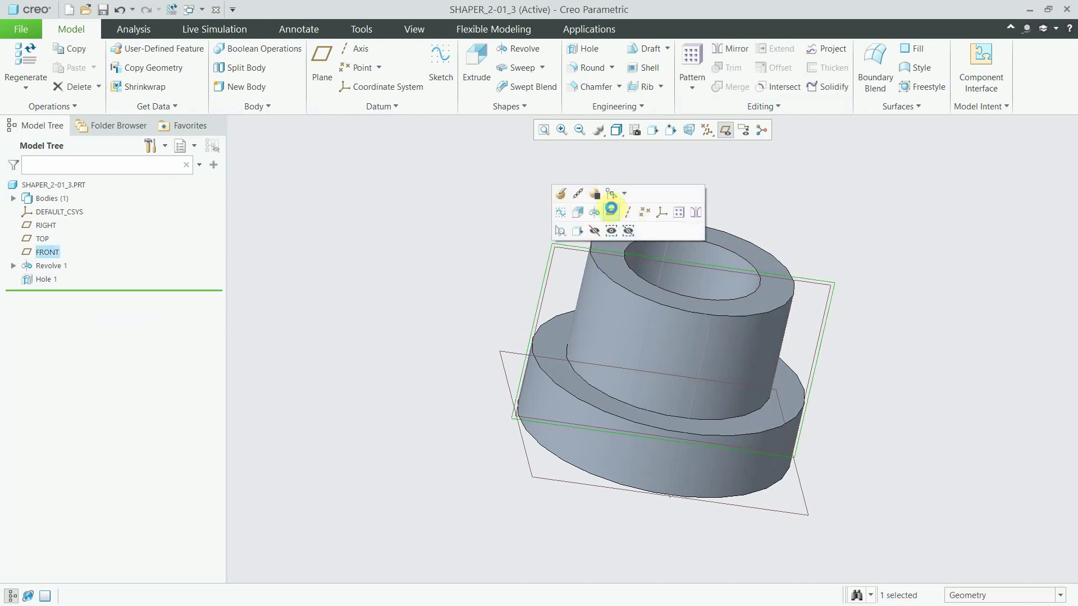
{"action": "left_click", "coordinate": [611, 212]}
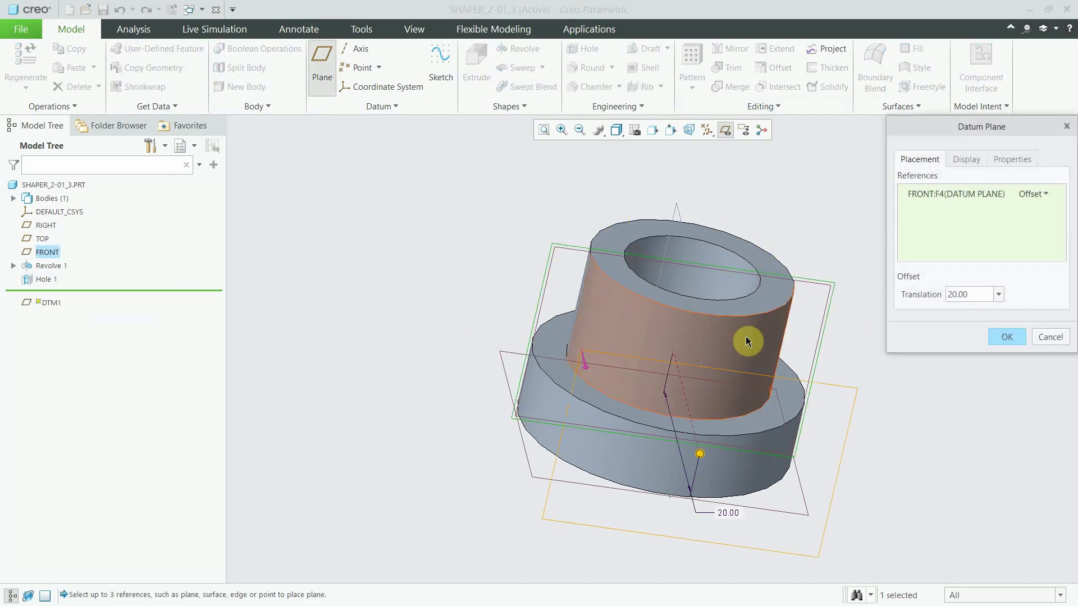
{"action": "left_click", "coordinate": [1003, 337]}
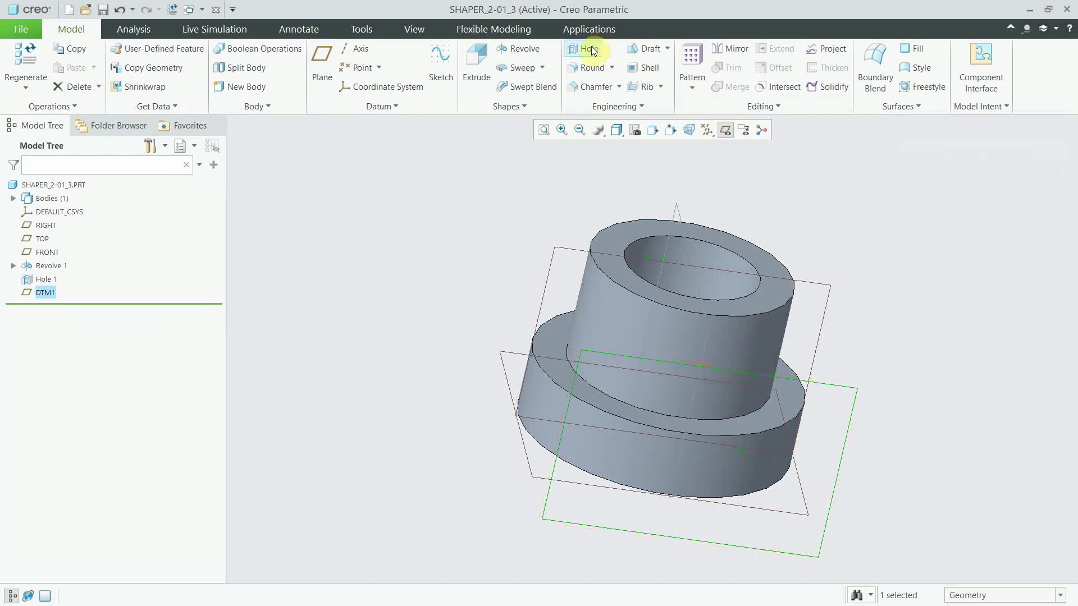
{"action": "left_click", "coordinate": [592, 50]}
Reference the DTM1 hole's offsets to the TOP and RIGHT datum planes.
{"action": "scroll", "coordinate": [678, 233], "scroll_direction": "up", "scroll_amount": 2}
{"action": "scroll", "coordinate": [676, 396], "scroll_direction": "down", "scroll_amount": 4}
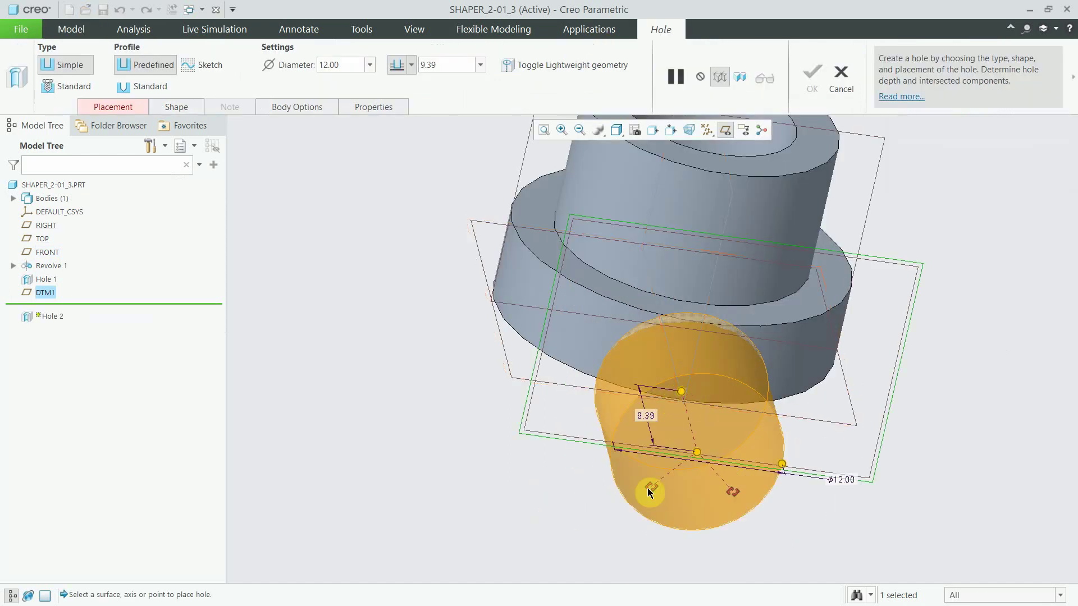
{"action": "left_click_drag", "start_coordinate": [648, 493], "coordinate": [510, 376]}
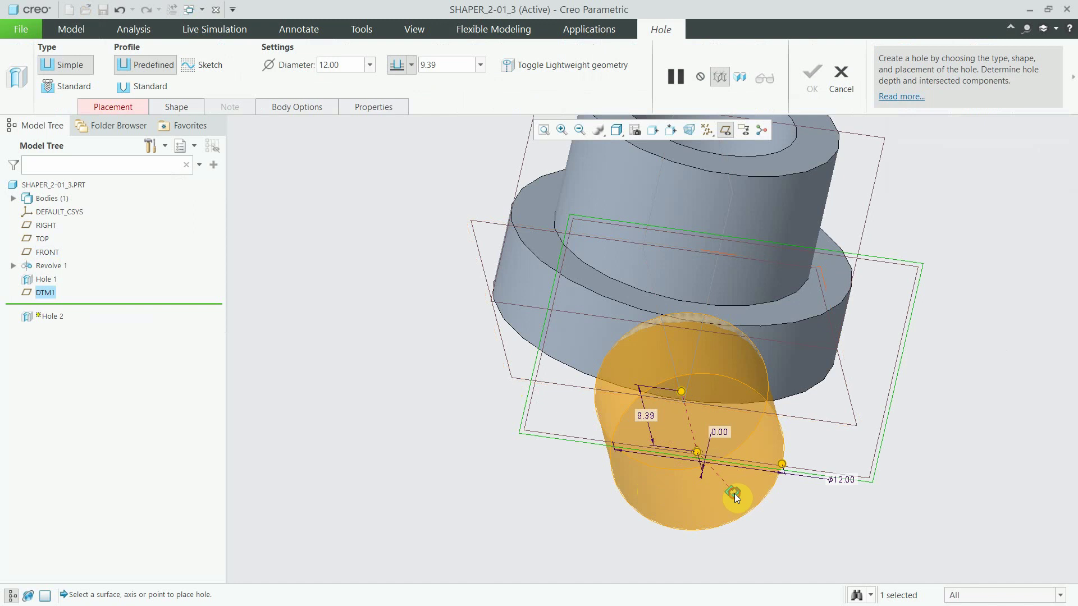
{"action": "left_click_drag", "start_coordinate": [734, 494], "coordinate": [677, 238]}
{"action": "left_click_drag", "start_coordinate": [699, 218], "coordinate": [731, 197]}
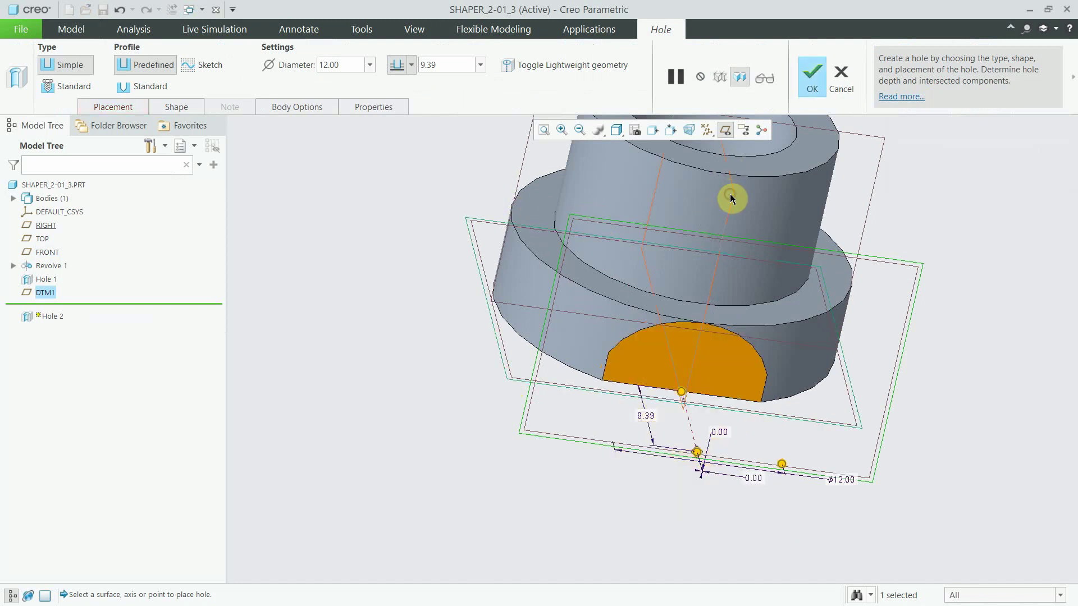
{"action": "left_click", "coordinate": [112, 107]}
Keep the offsets at 0.00, deepen the hole to 8.40, then press Esc to cancel.
{"action": "left_click", "coordinate": [225, 216]}
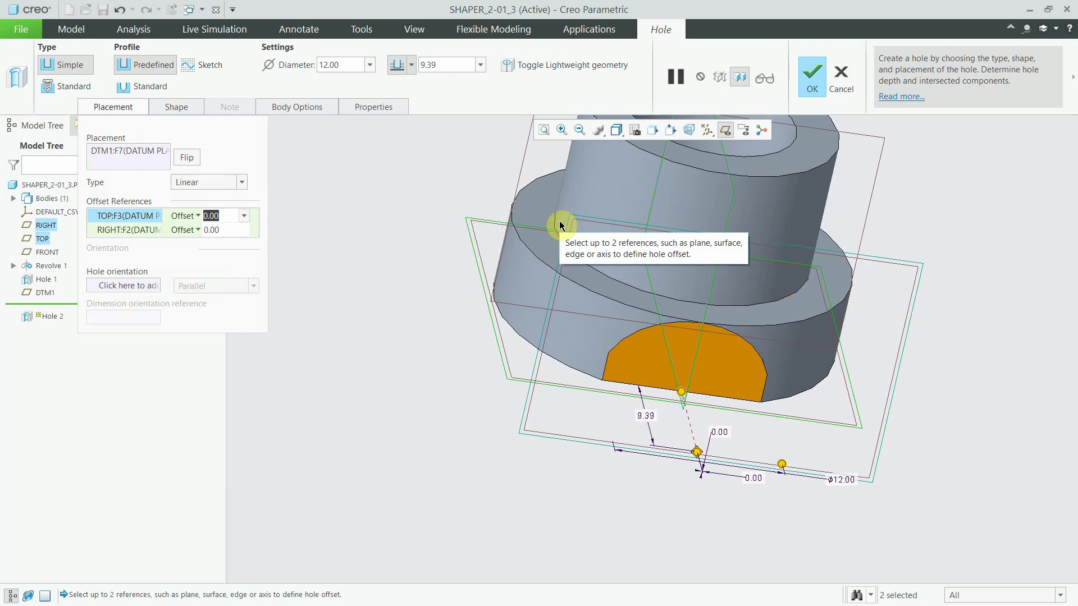
{"action": "middle_click_drag", "start_coordinate": [583, 474], "coordinate": [728, 459]}
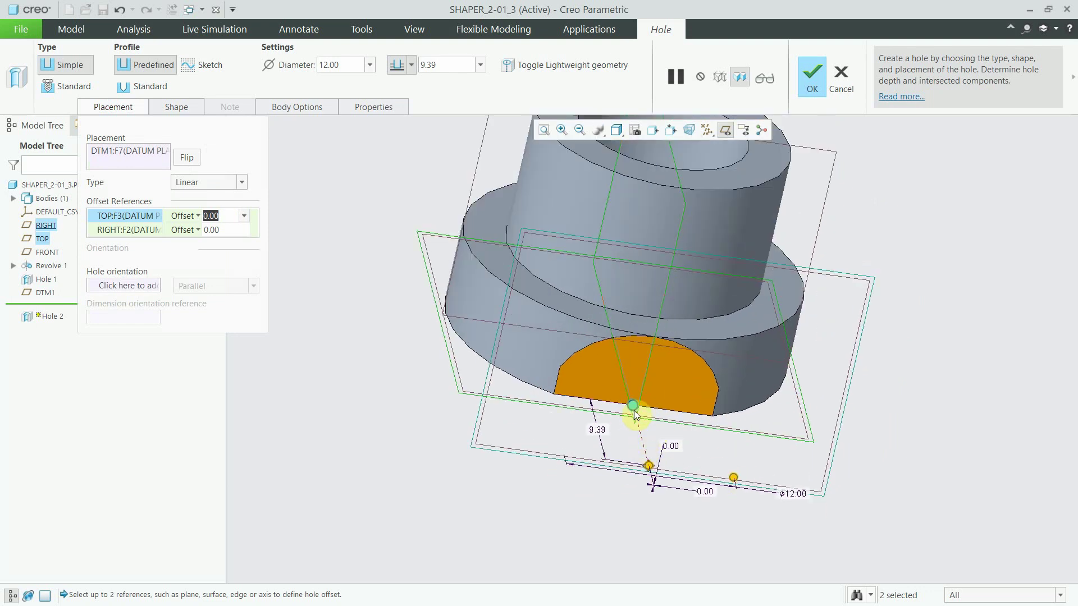
{"action": "mouse_move", "coordinate": [636, 415]}
{"action": "left_mouse_down"}
{"action": "mouse_move", "coordinate": [650, 401]}
{"action": "mouse_move", "coordinate": [622, 440]}
{"action": "left_mouse_up"}
{"action": "scroll", "coordinate": [629, 454], "scroll_direction": "up", "scroll_amount": 3}
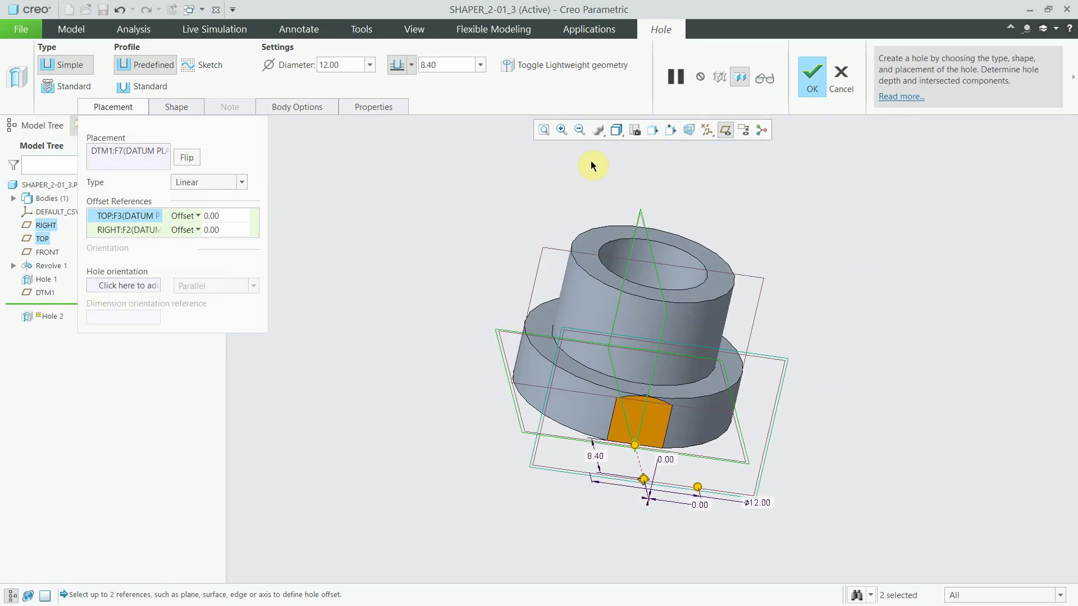
{"action": "key", "text": "Escape"}
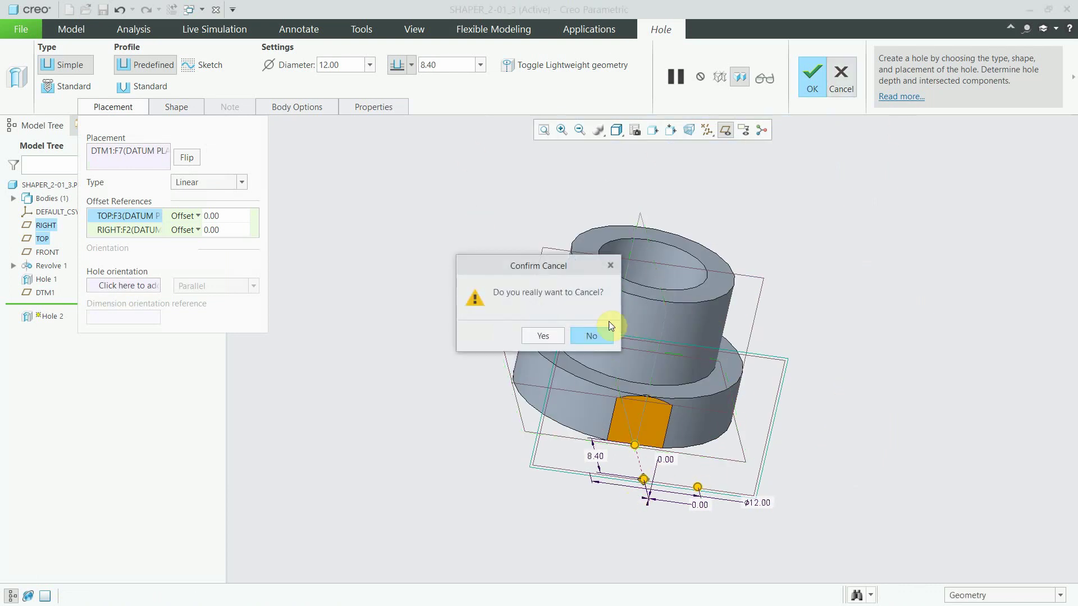
Resume the hole and reference it 16.00 from the upper top face and 0.00 from RIGHT.
{"action": "left_click", "coordinate": [610, 266]}
{"action": "scroll", "coordinate": [634, 483], "scroll_direction": "down", "scroll_amount": 3}
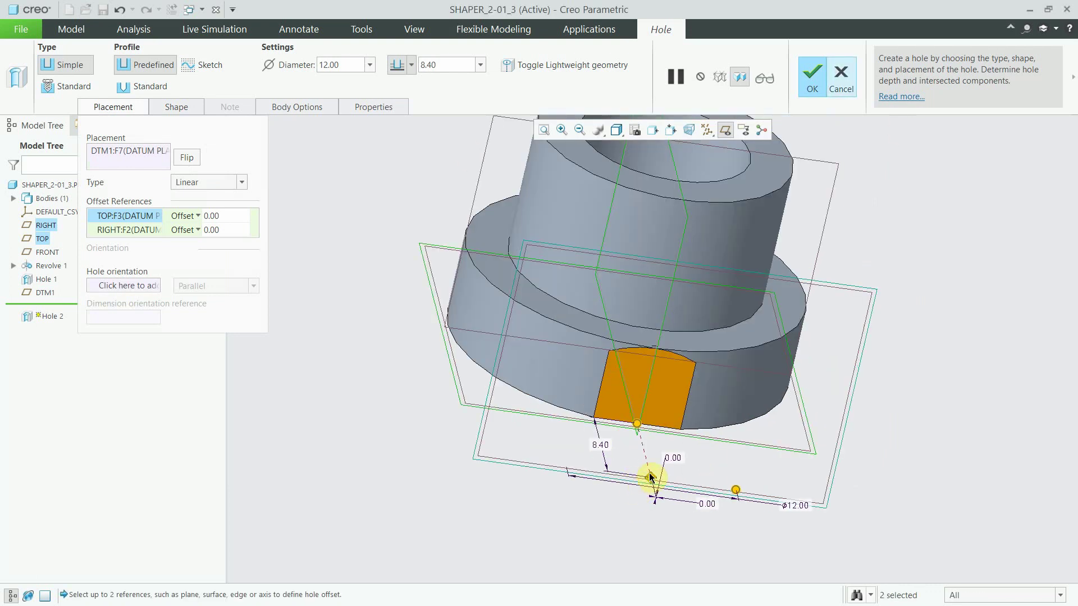
{"action": "middle_click_drag", "start_coordinate": [695, 387], "coordinate": [747, 301]}
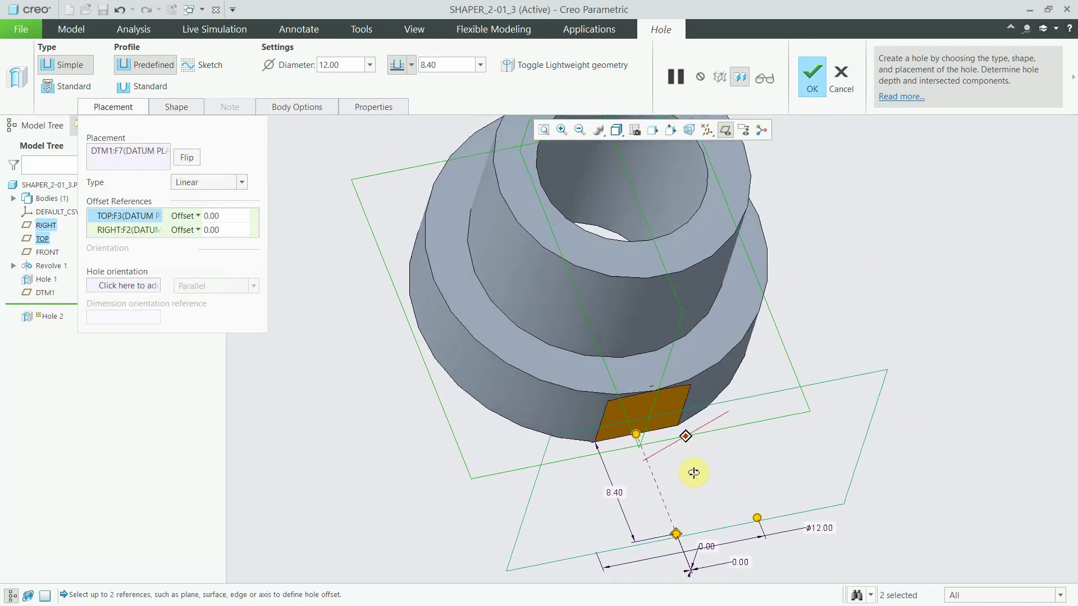
{"action": "left_click", "coordinate": [646, 277]}
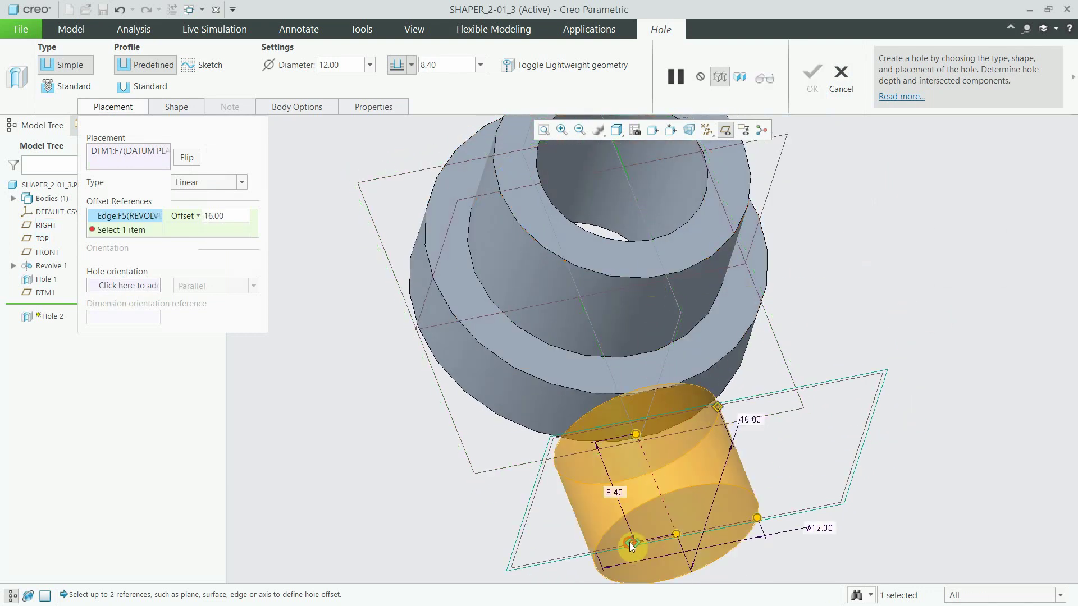
{"action": "mouse_move", "coordinate": [631, 545]}
{"action": "left_mouse_down"}
{"action": "mouse_move", "coordinate": [645, 283]}
{"action": "mouse_move", "coordinate": [664, 337]}
{"action": "left_mouse_up"}
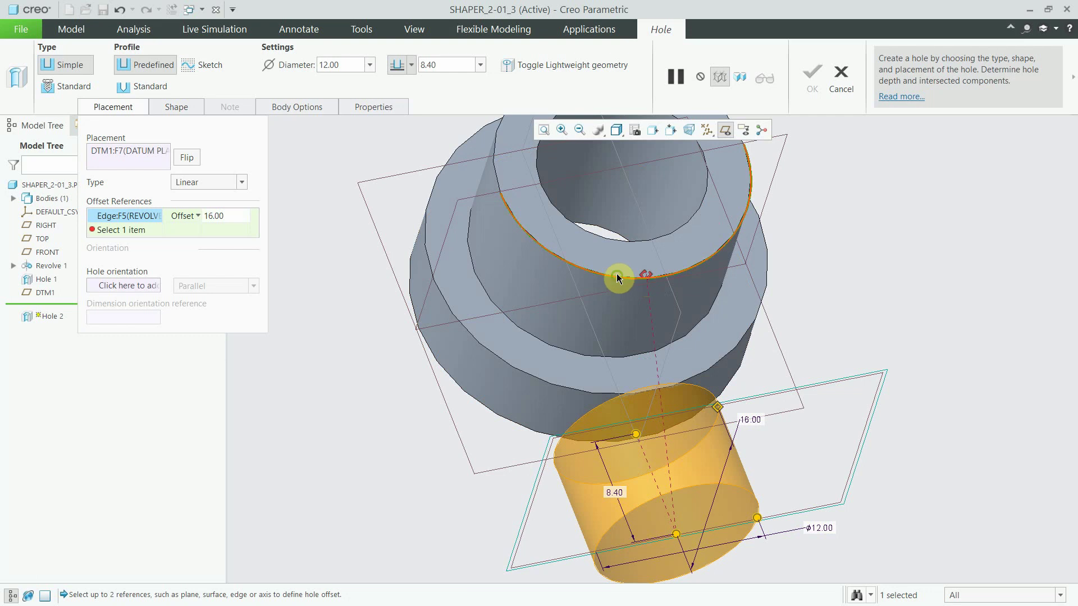
{"action": "key", "text": "ctrl+d"}
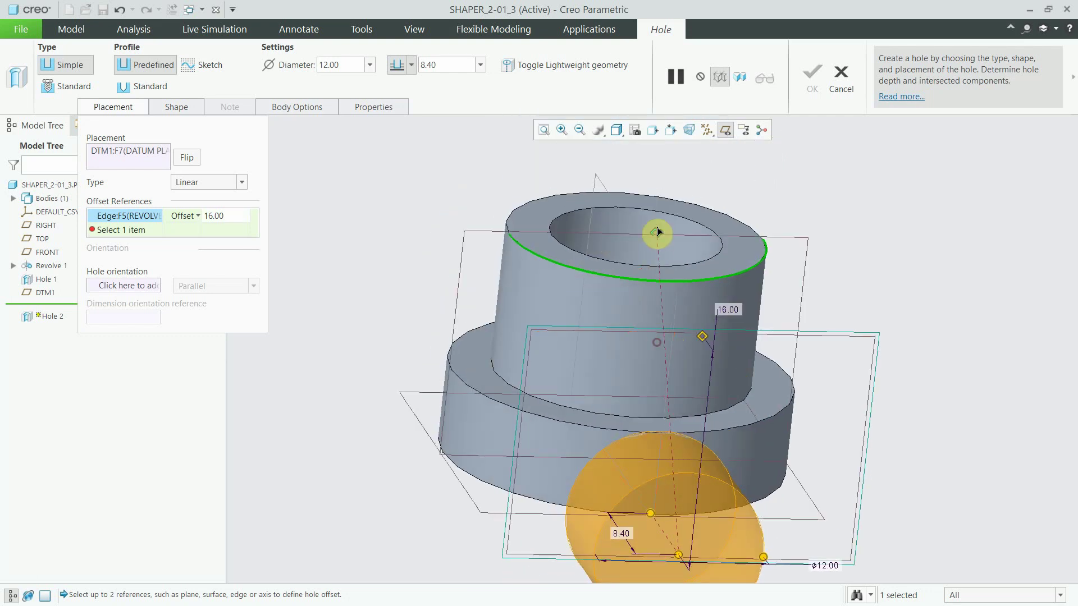
{"action": "left_click_drag", "start_coordinate": [665, 337], "coordinate": [664, 303]}
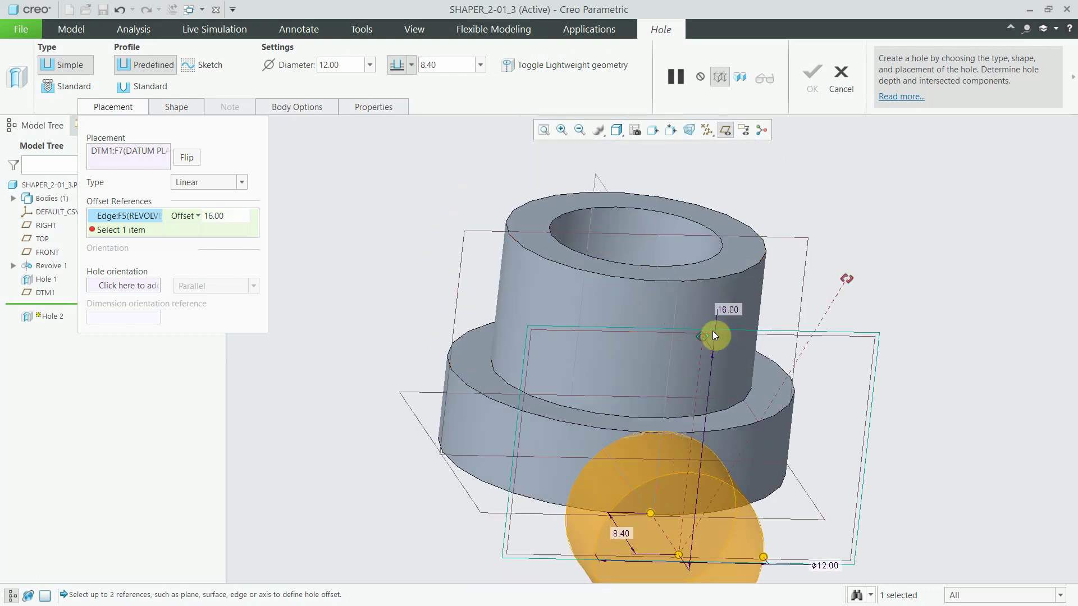
{"action": "left_click_drag", "start_coordinate": [711, 333], "coordinate": [877, 313]}
{"action": "left_click_drag", "start_coordinate": [842, 282], "coordinate": [721, 270]}
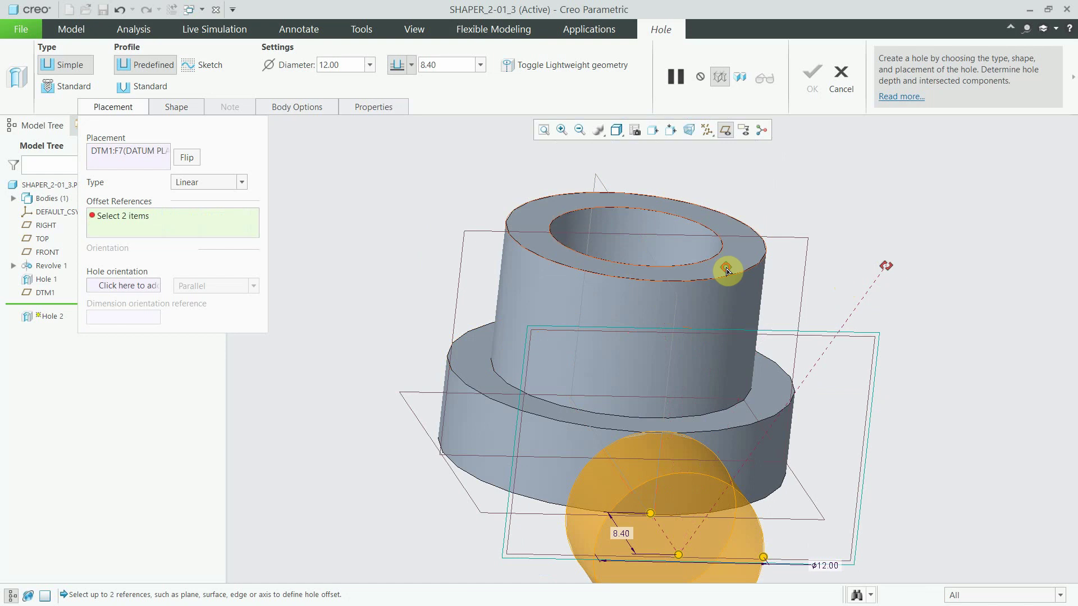
{"action": "mouse_move", "coordinate": [884, 286]}
{"action": "left_mouse_down"}
{"action": "mouse_move", "coordinate": [786, 503]}
{"action": "mouse_move", "coordinate": [698, 517]}
{"action": "mouse_move", "coordinate": [516, 493]}
{"action": "mouse_move", "coordinate": [602, 383]}
{"action": "mouse_move", "coordinate": [622, 332]}
{"action": "mouse_move", "coordinate": [690, 331]}
{"action": "mouse_move", "coordinate": [672, 308]}
{"action": "mouse_move", "coordinate": [679, 315]}
{"action": "left_mouse_up"}
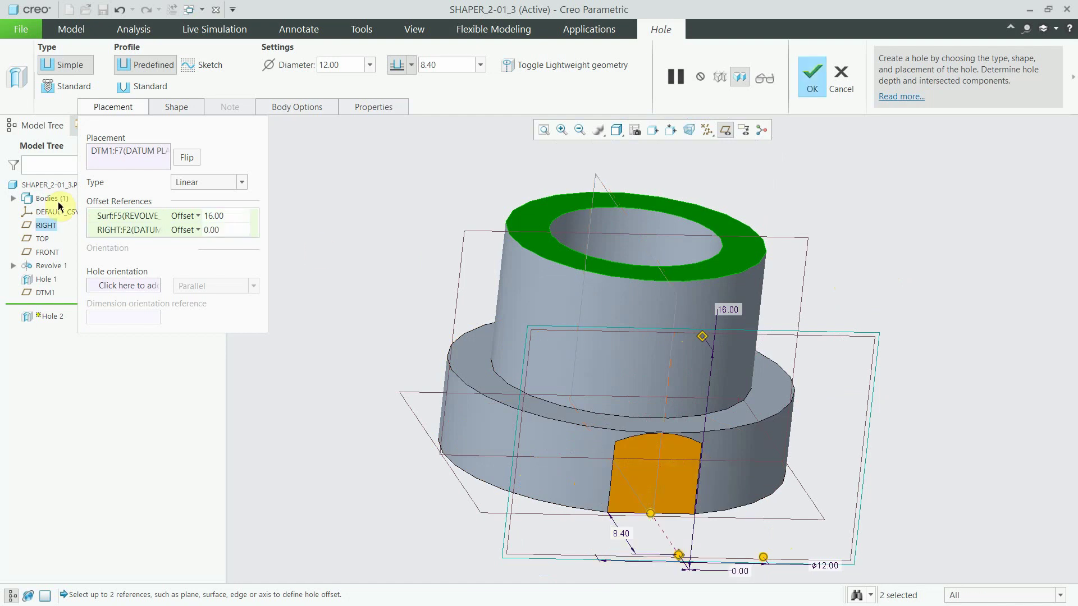
Change the hole's offset from the top face to 6.00.
{"action": "left_click", "coordinate": [224, 213]}
{"action": "type", "text": "6"}
{"action": "key", "text": "Return"}
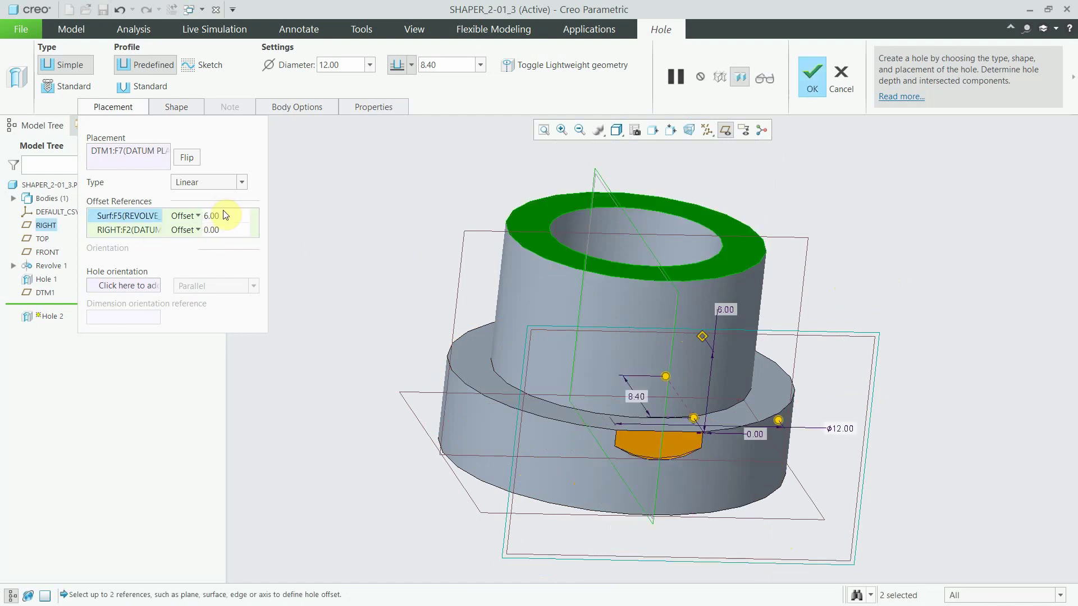
{"action": "mouse_move", "coordinate": [623, 348]}
{"action": "middle_mouse_down"}
{"action": "mouse_move", "coordinate": [644, 360]}
{"action": "mouse_move", "coordinate": [636, 323]}
{"action": "middle_mouse_up"}
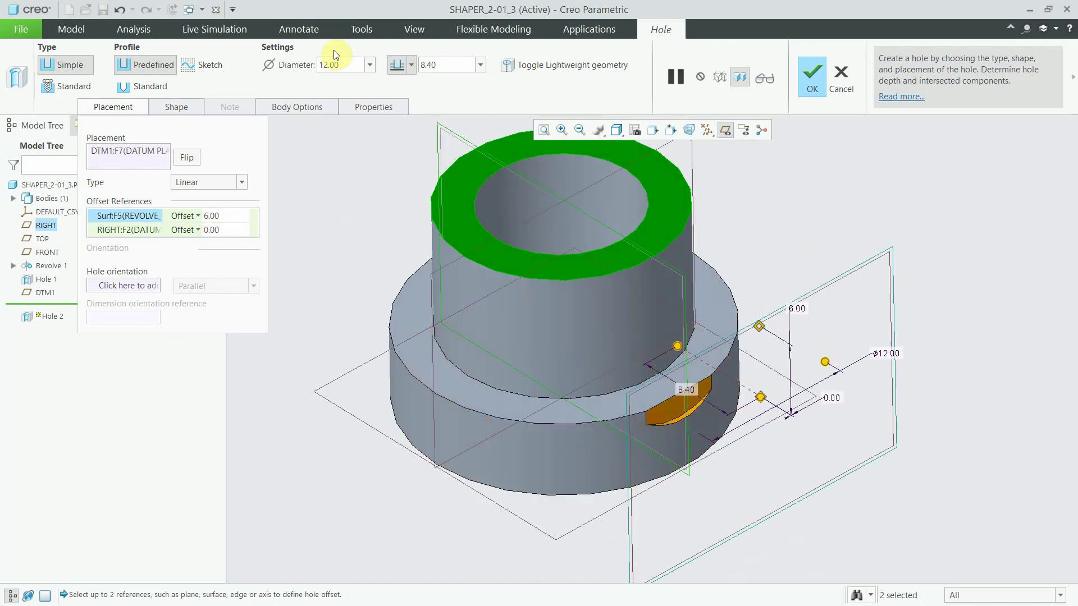
Make it a standard M5x.5 tapped hole, 48.00 deep, and finish it.
{"action": "double_click", "coordinate": [344, 65]}
{"action": "left_click", "coordinate": [86, 85]}
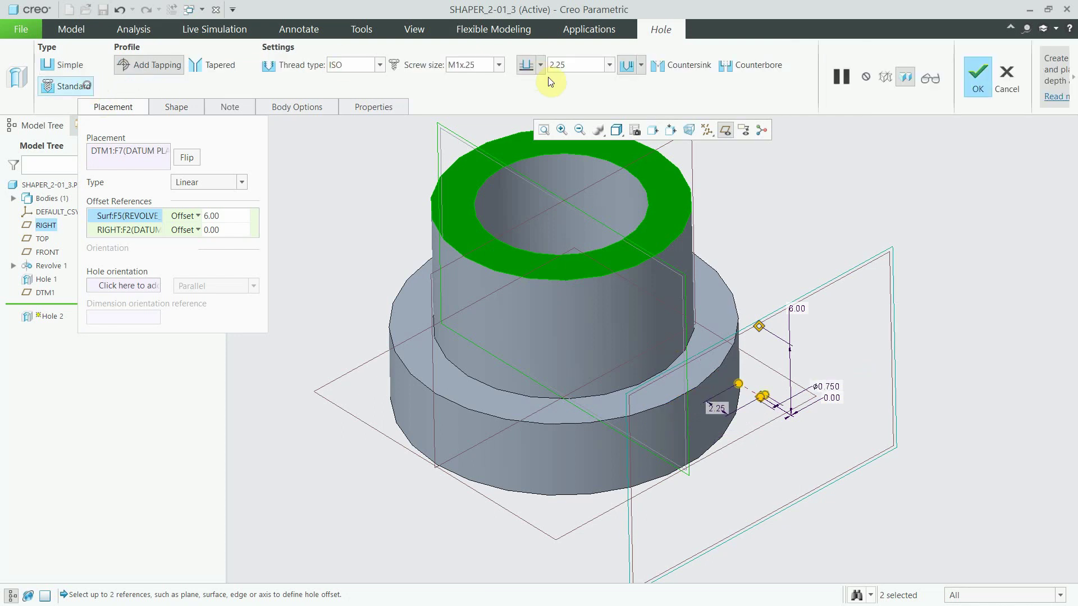
{"action": "left_click", "coordinate": [498, 65]}
{"action": "left_click", "coordinate": [468, 340]}
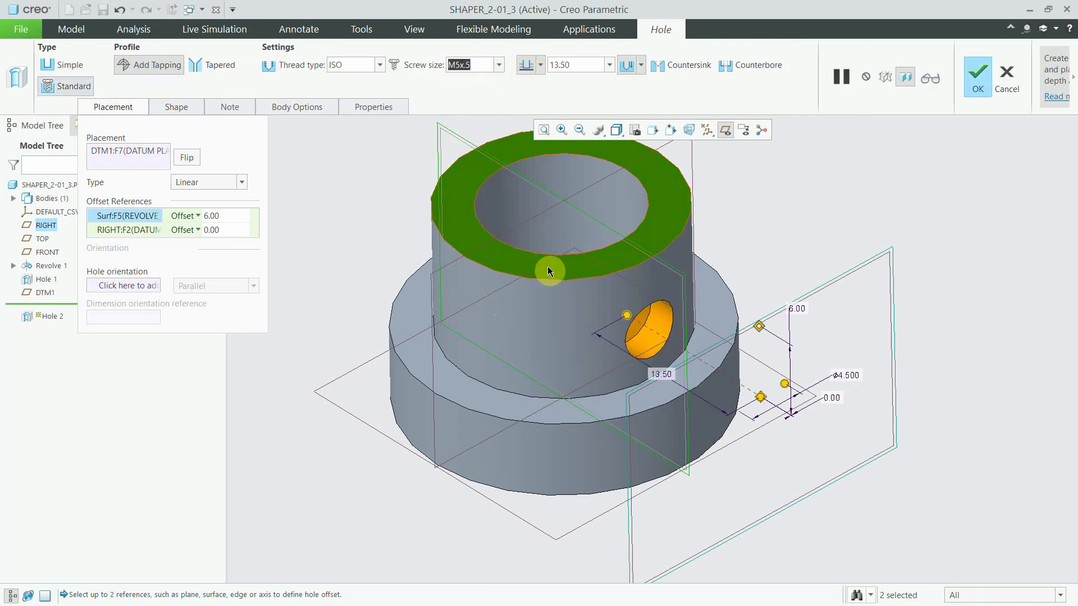
{"action": "scroll", "coordinate": [752, 307], "scroll_direction": "down", "scroll_amount": 2}
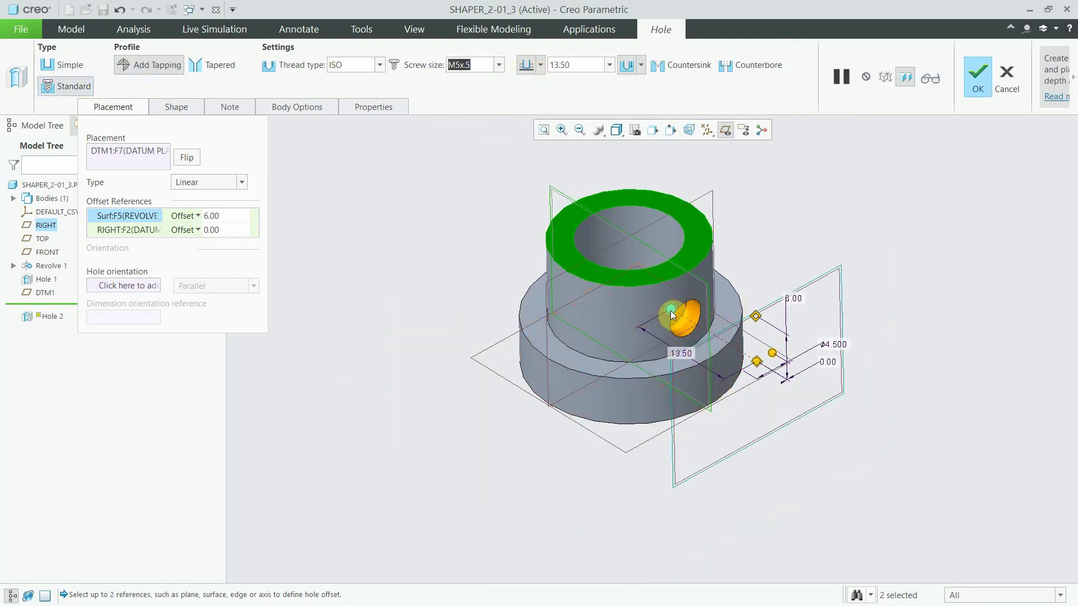
{"action": "left_click_drag", "start_coordinate": [671, 311], "coordinate": [457, 173]}
{"action": "mouse_move", "coordinate": [608, 290]}
{"action": "middle_mouse_down"}
{"action": "mouse_move", "coordinate": [645, 328]}
{"action": "mouse_move", "coordinate": [673, 291]}
{"action": "middle_mouse_up"}
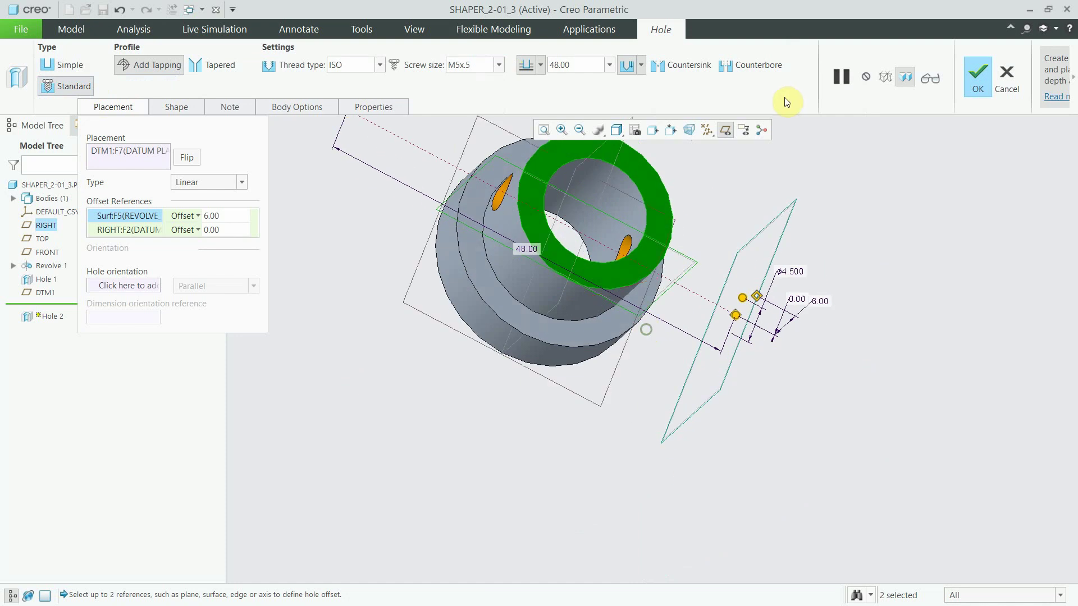
{"action": "left_click", "coordinate": [972, 89]}
Select the whole part and turn off datum plane display.
{"action": "scroll", "coordinate": [597, 318], "scroll_direction": "down", "scroll_amount": 3}
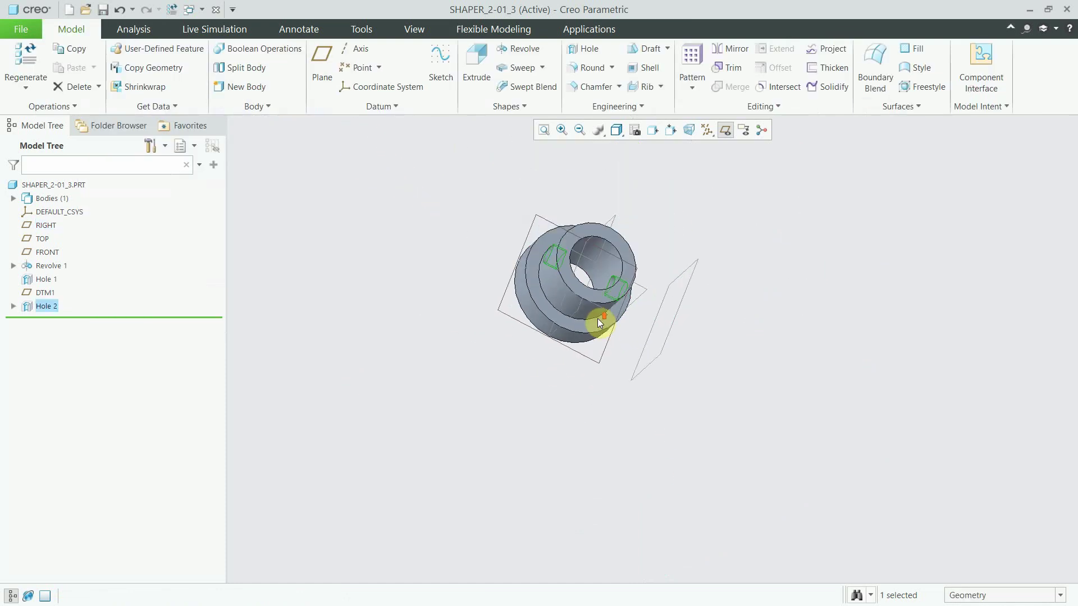
{"action": "mouse_move", "coordinate": [597, 318]}
{"action": "middle_mouse_down"}
{"action": "mouse_move", "coordinate": [521, 198]}
{"action": "mouse_move", "coordinate": [497, 219]}
{"action": "middle_mouse_up"}
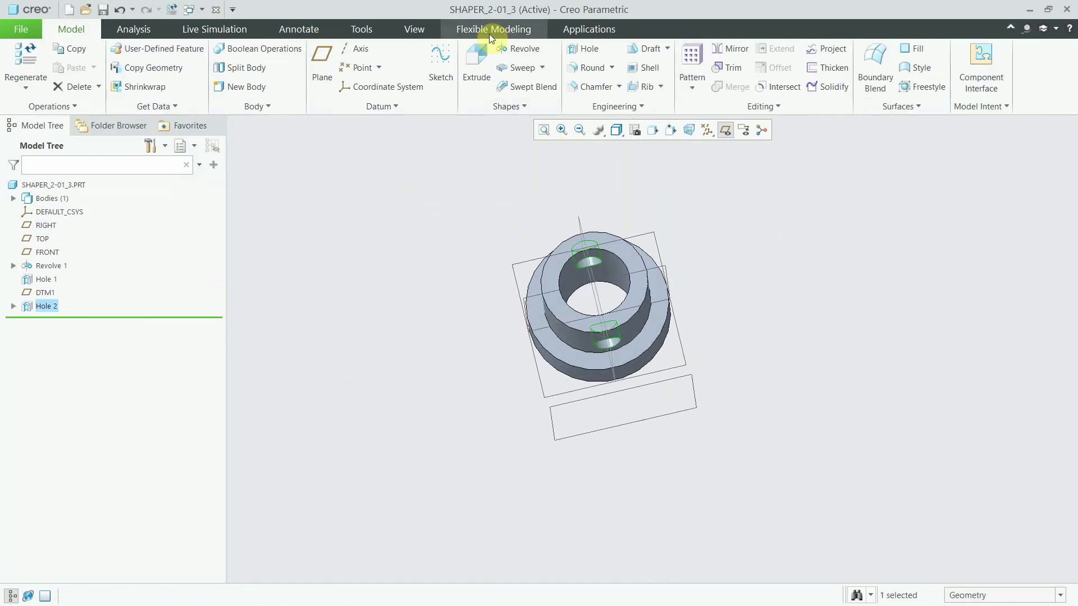
{"action": "left_click", "coordinate": [414, 29]}
{"action": "key", "text": "ctrl+a"}
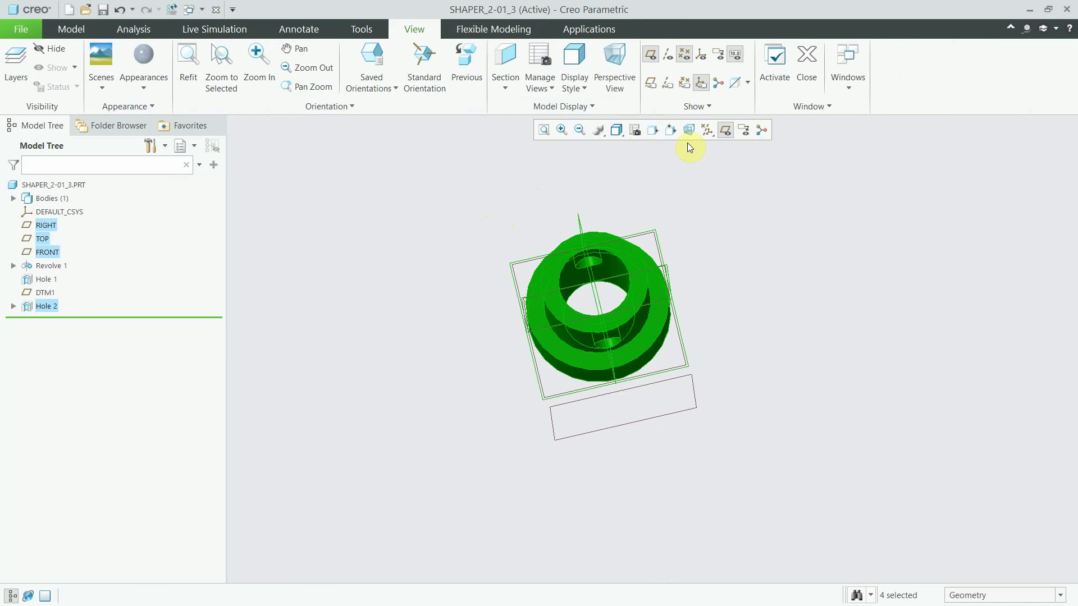
{"action": "left_click", "coordinate": [728, 133]}
Apply a yellow appearance to the part, replacing an initial copper one.
{"action": "left_click", "coordinate": [130, 89]}
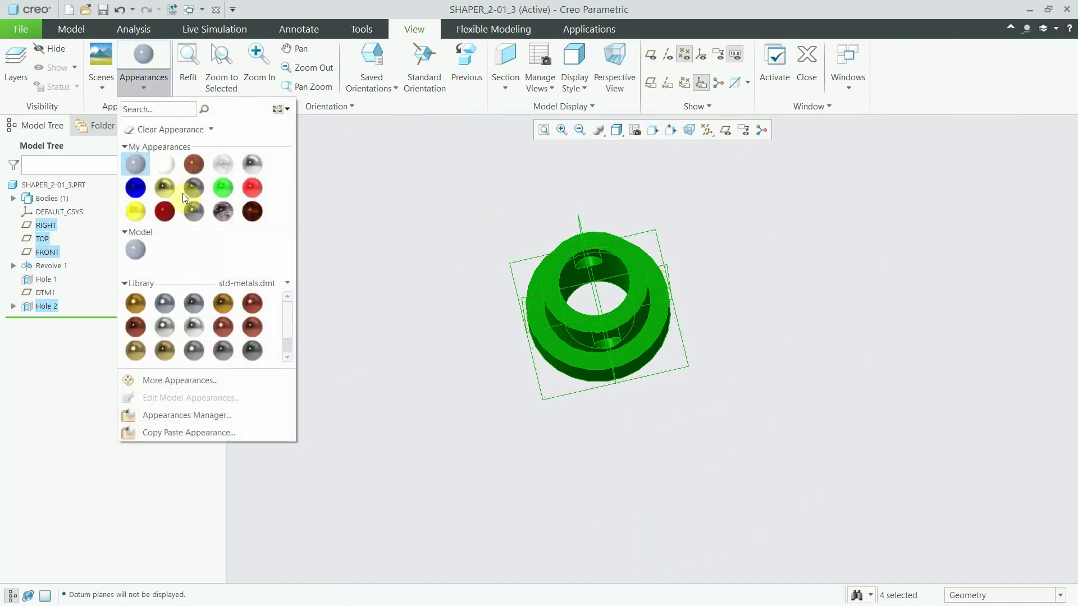
{"action": "left_click", "coordinate": [191, 167]}
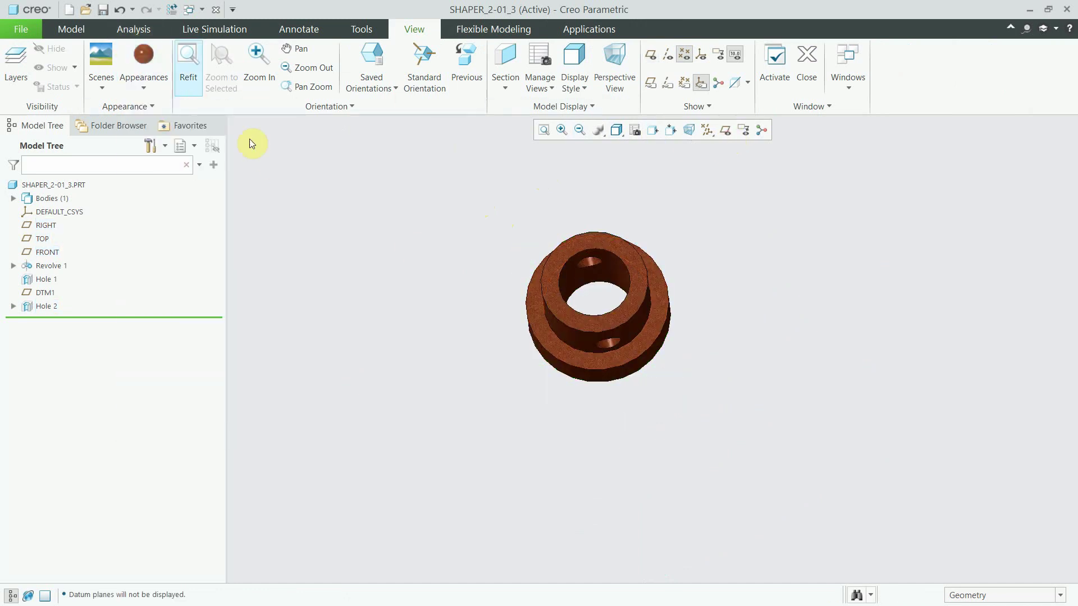
{"action": "left_click", "coordinate": [162, 93]}
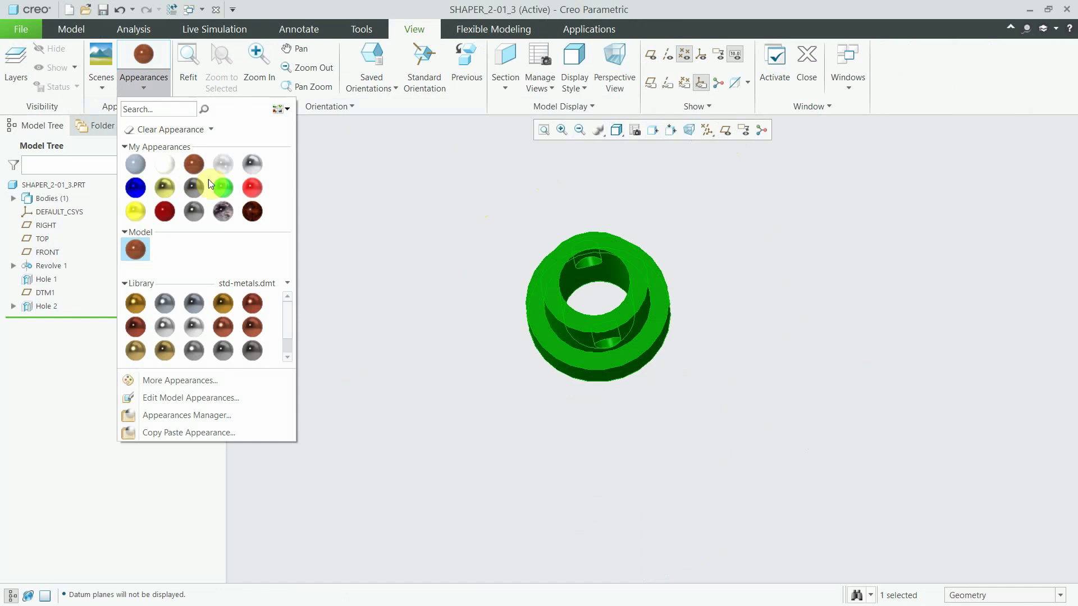
{"action": "left_click", "coordinate": [167, 192]}
{"action": "middle_click_drag", "start_coordinate": [636, 334], "coordinate": [575, 324]}
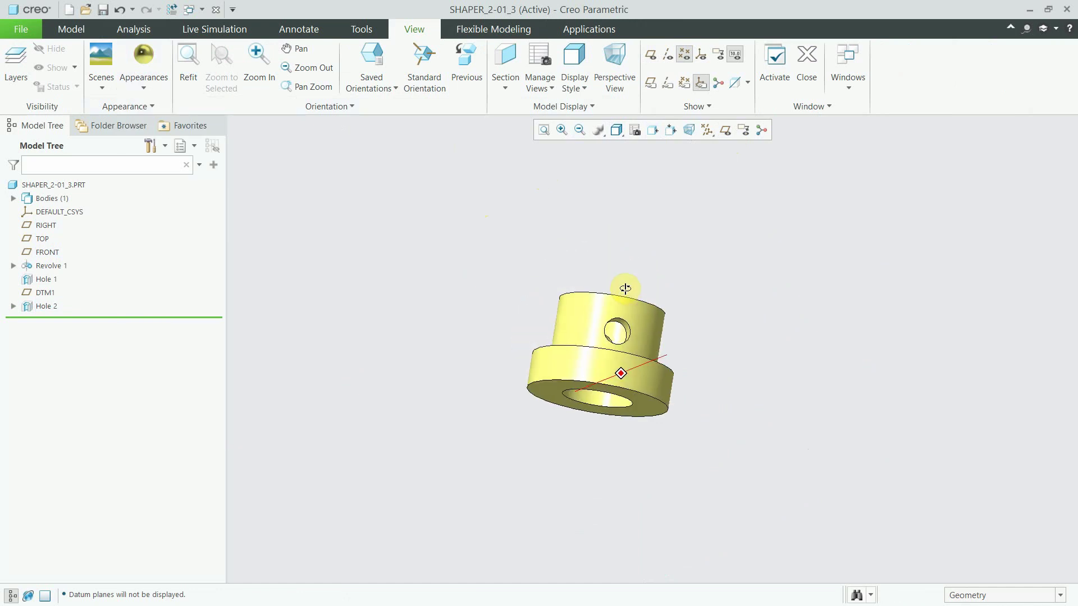